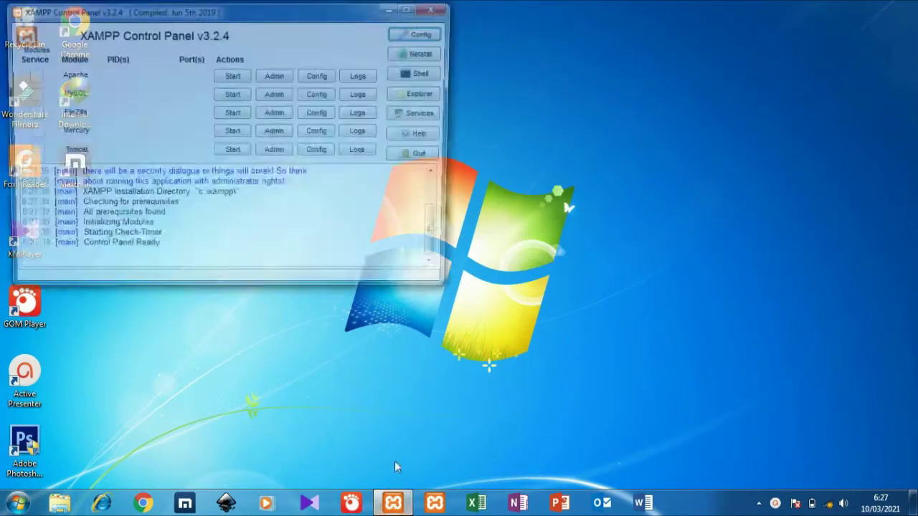
Start Apache and MySQL in XAMPP so they listen on ports 80, 443 and 3306
left_click(231, 75)
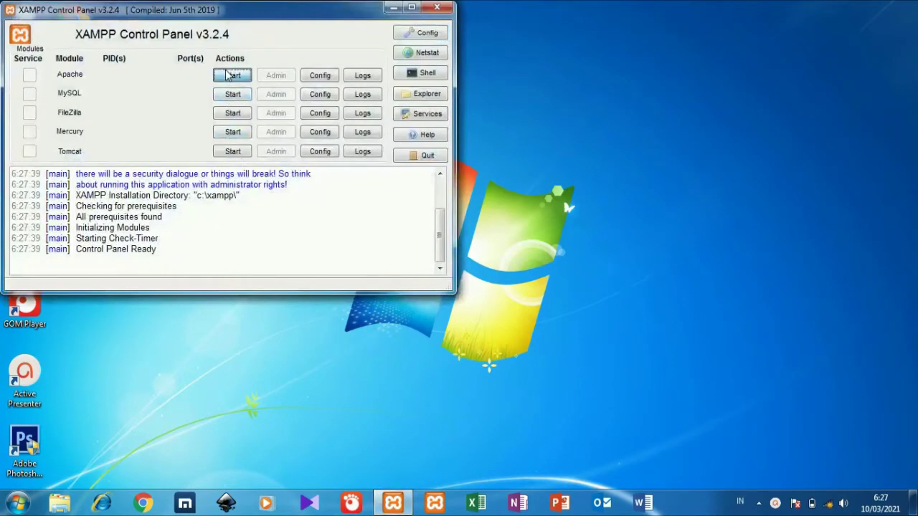
left_click(231, 93)
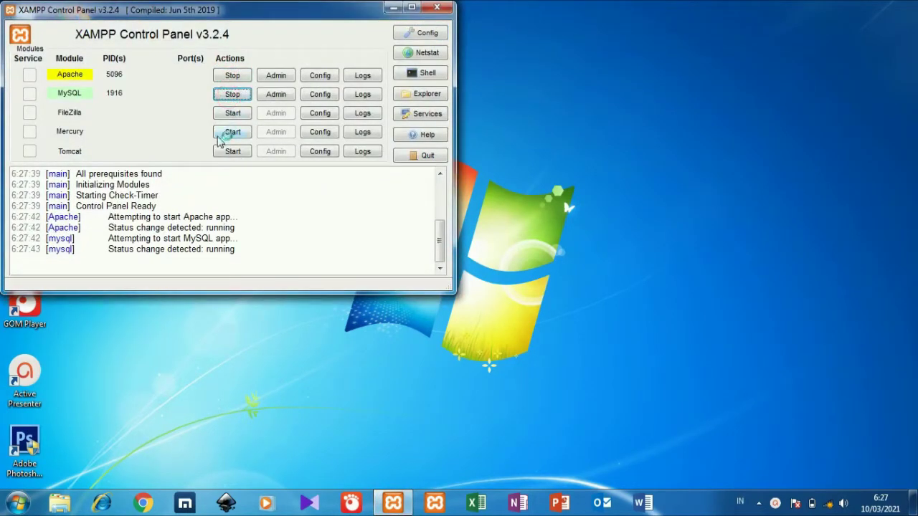
left_click(6, 501)
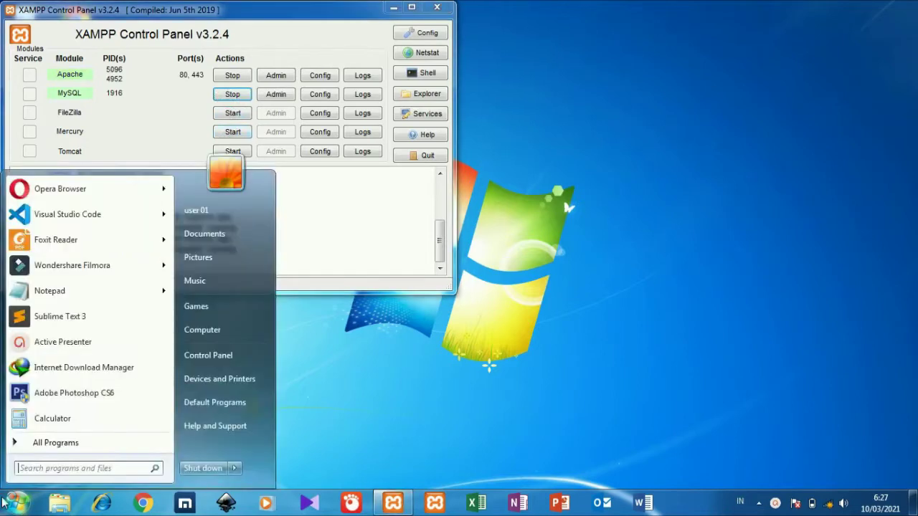
Open the htdocs Pertamina-Learning-main folder in Sublime Text, closing the old pps window and maximizing
left_click(91, 316)
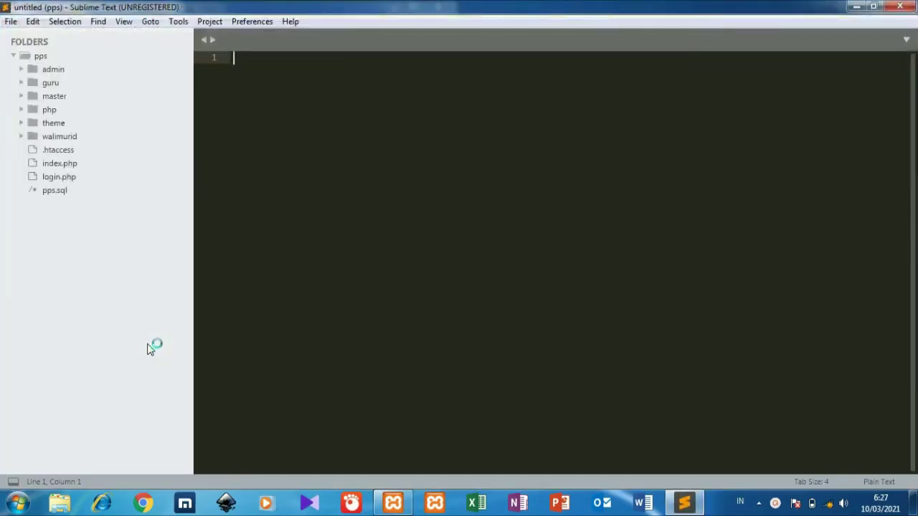
left_click(12, 21)
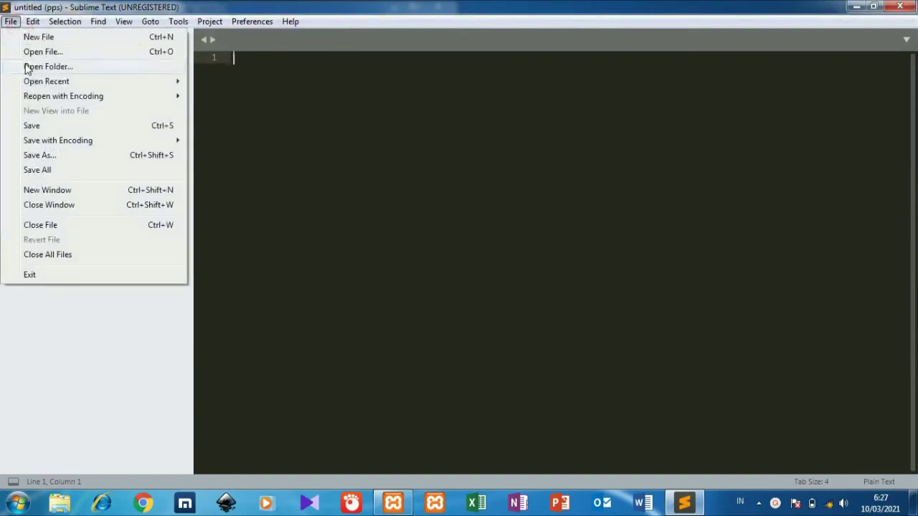
left_click(26, 66)
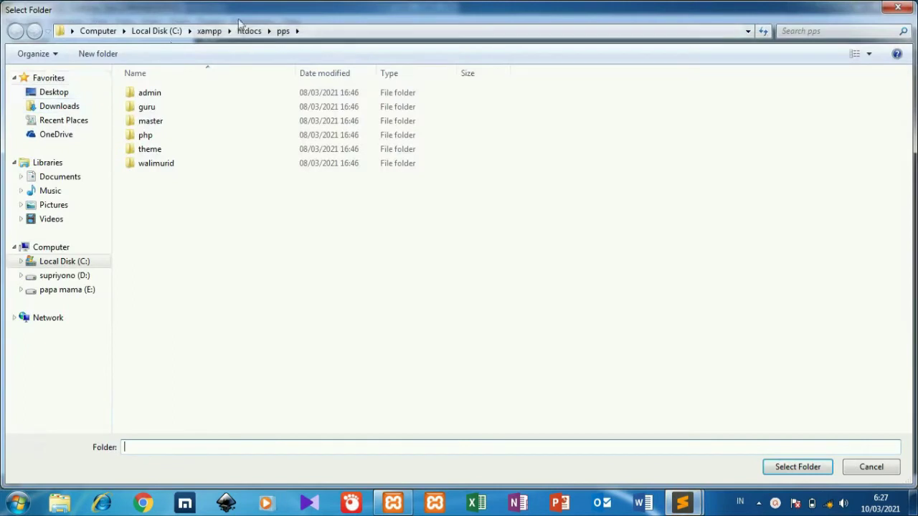
left_click(250, 31)
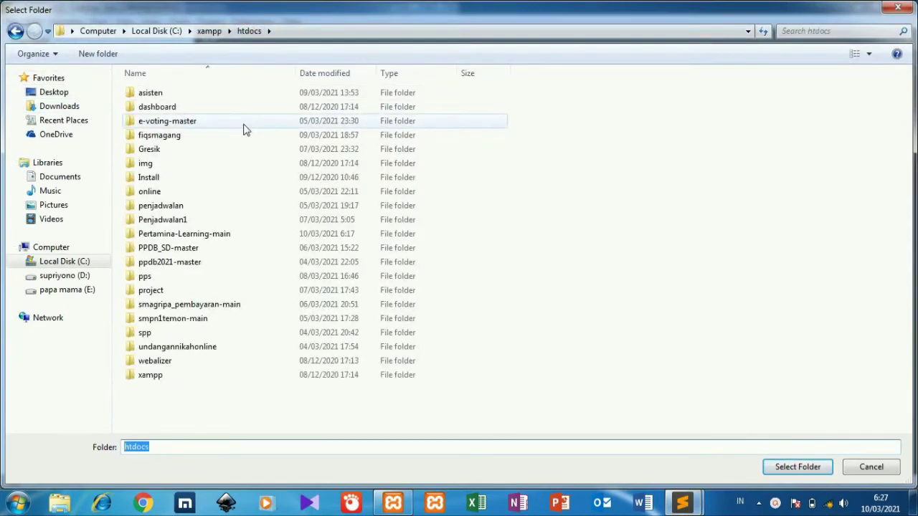
left_click(215, 237)
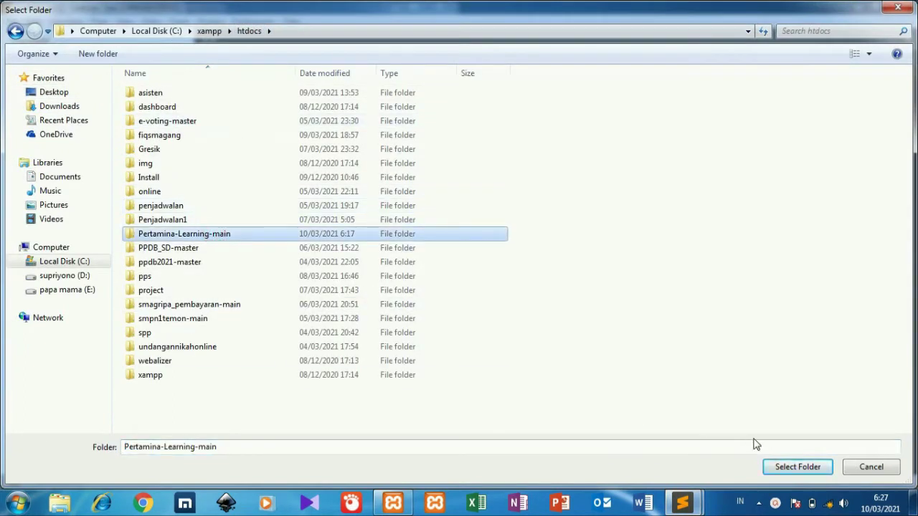
left_click(783, 470)
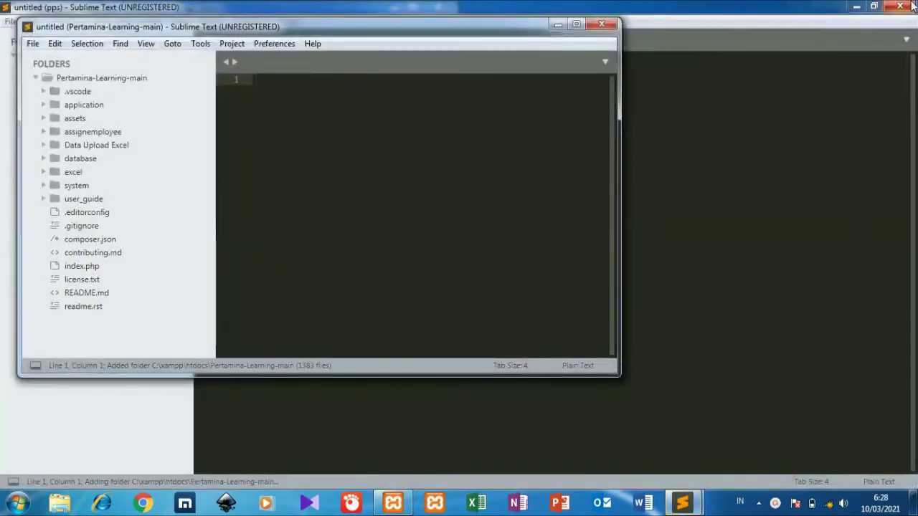
left_click(898, 7)
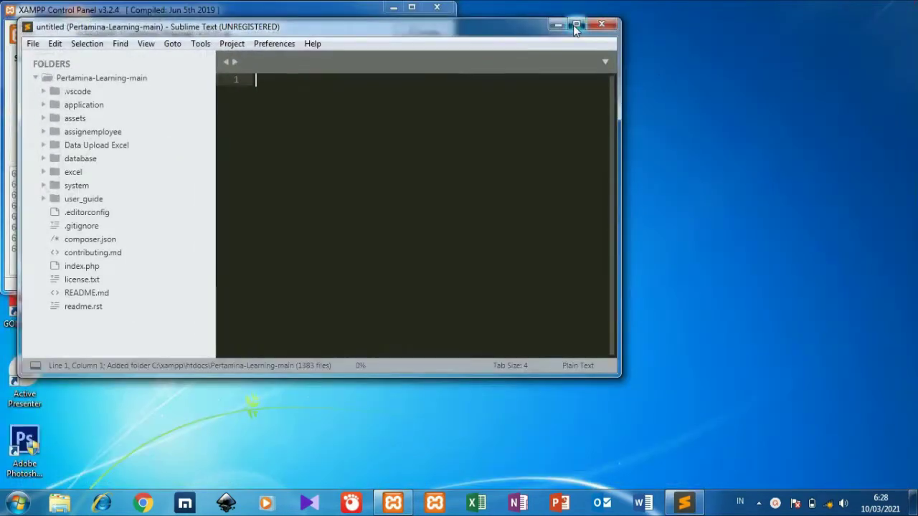
left_click(576, 25)
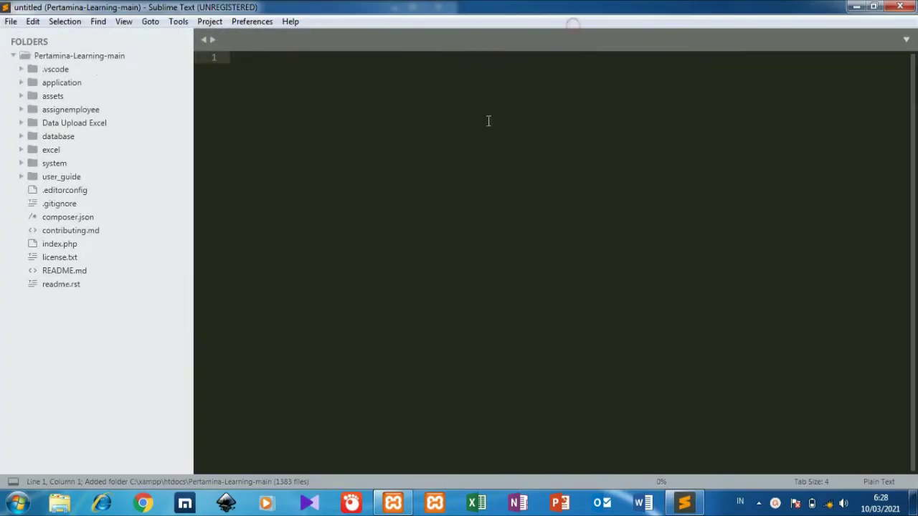
Launch Chrome on localhost phpMyAdmin's Databases page and add a blank second tab
left_click(143, 505)
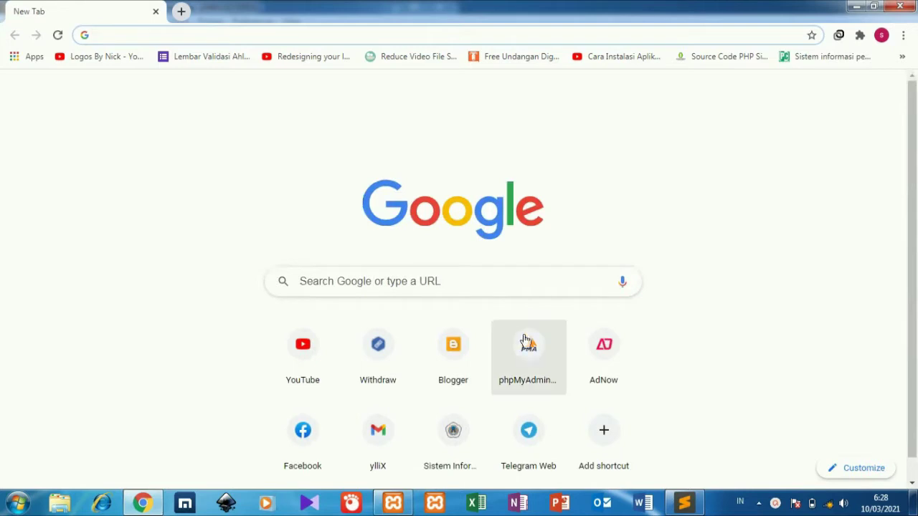
left_click(526, 348)
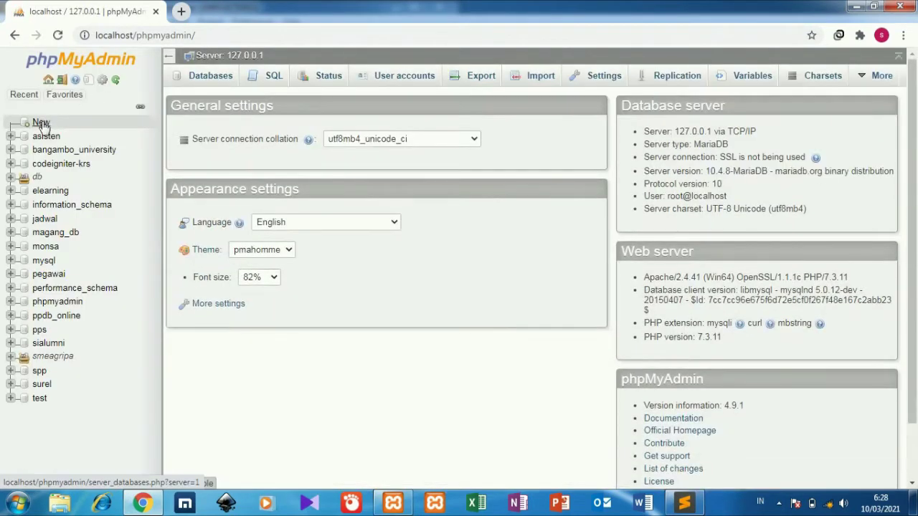
left_click(41, 124)
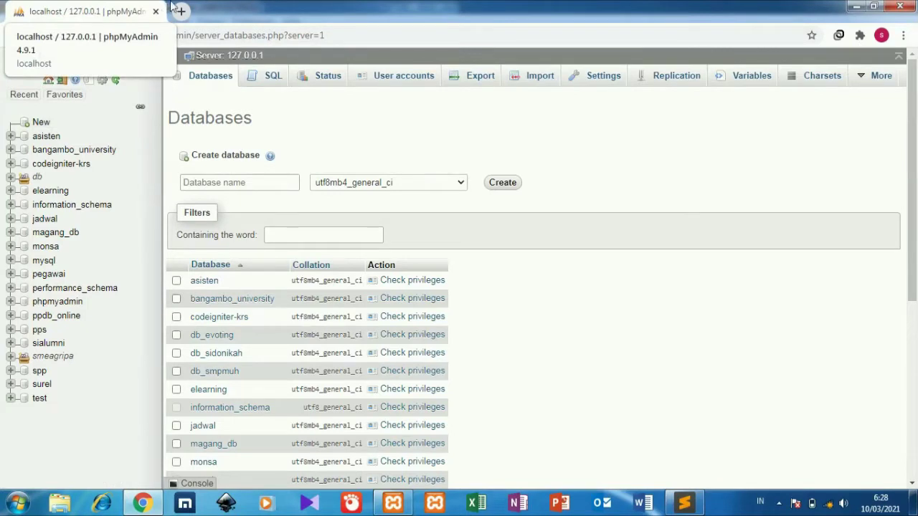
left_click(180, 9)
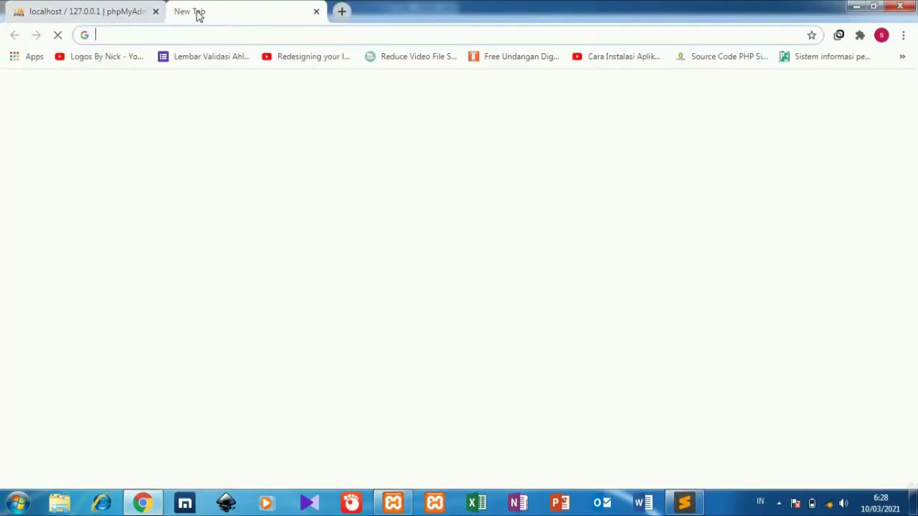
Copy the folder name Pertamina-Learning-main from Sublime Text's rename field without renaming it
left_click(685, 504)
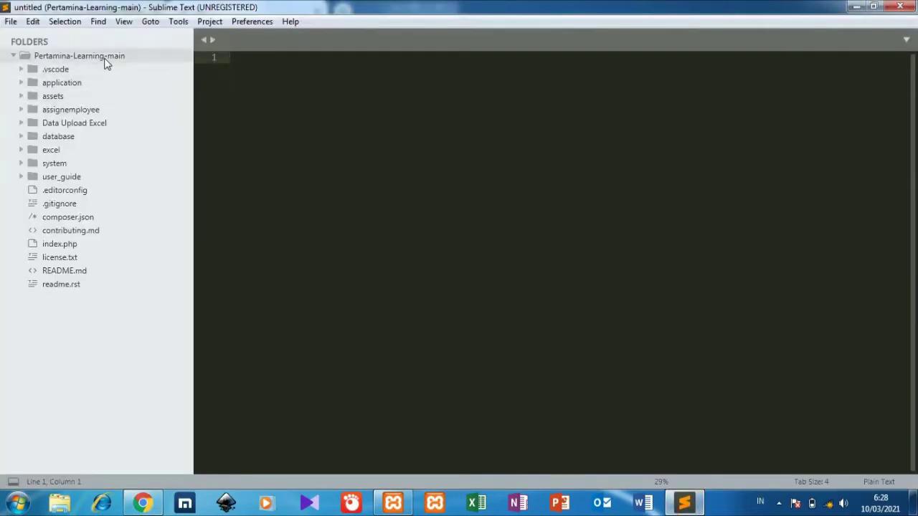
right_click(105, 61)
left_click(144, 82)
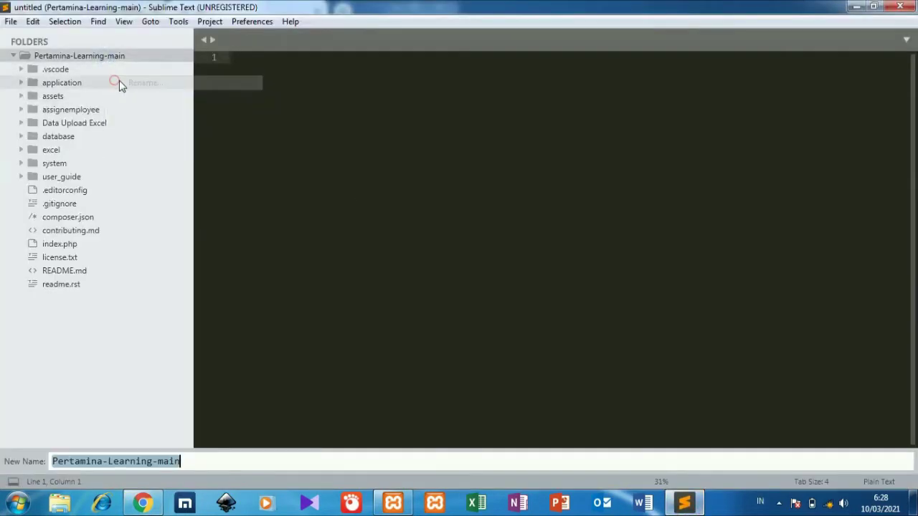
key("ctrl+c")
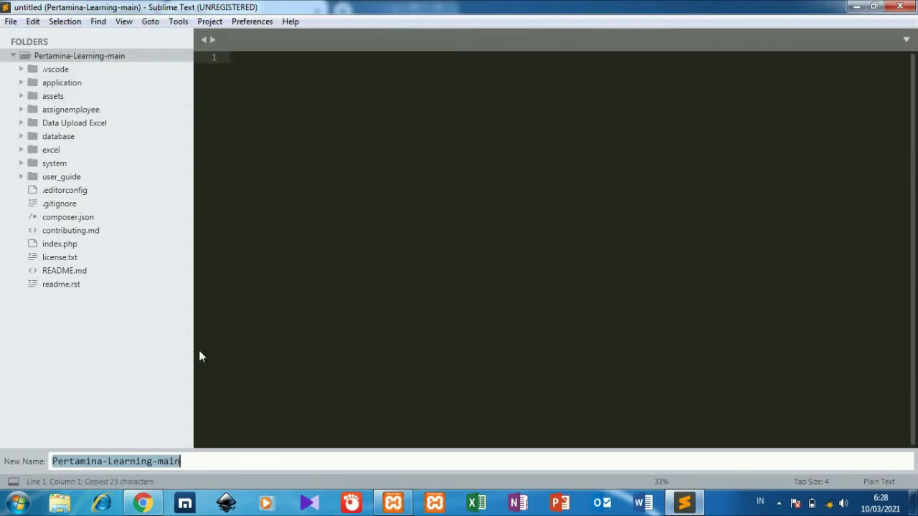
left_click(143, 505)
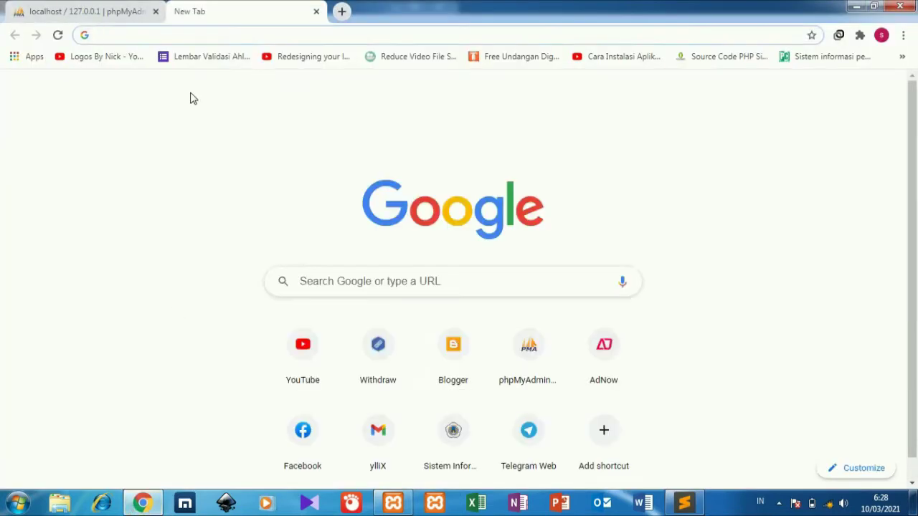
Load localhost/Pertamina-Learning-main and select the missing database name db_riandaka in the error
type("l")
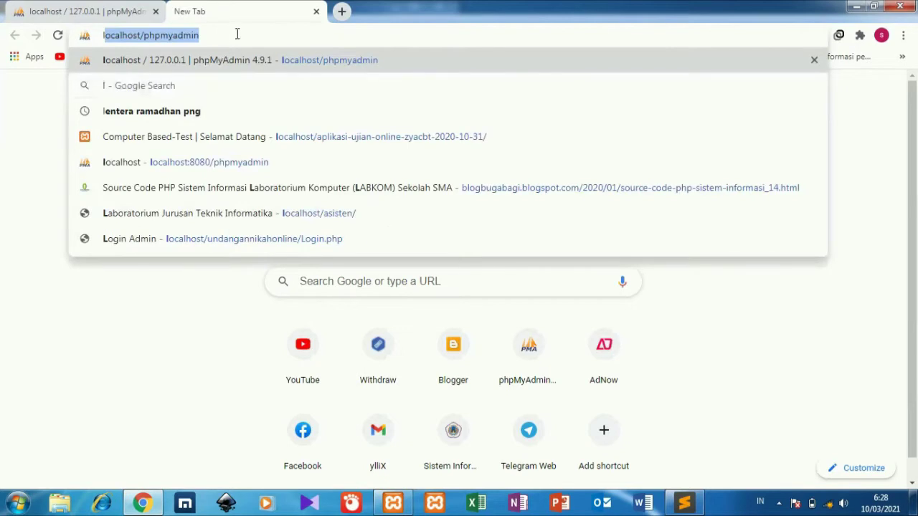
type("ocalhost/")
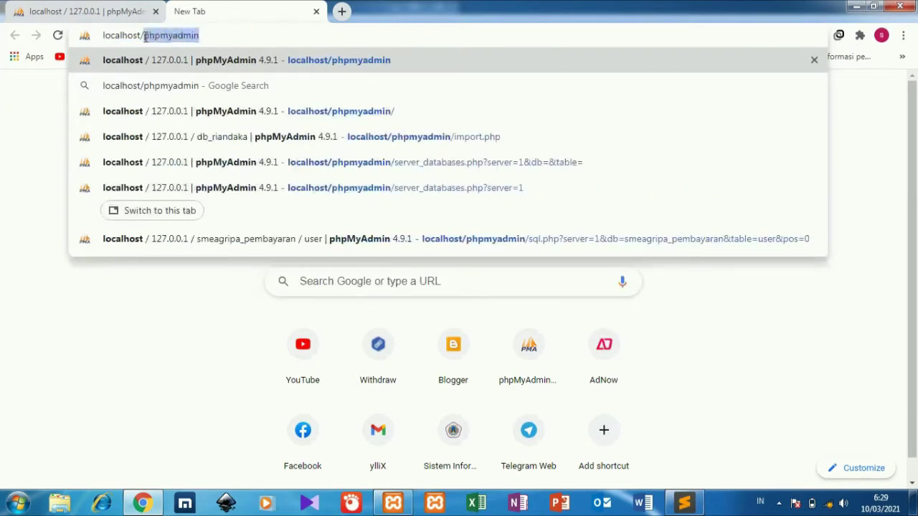
type("Pertamina-Learning-main")
key("Return")
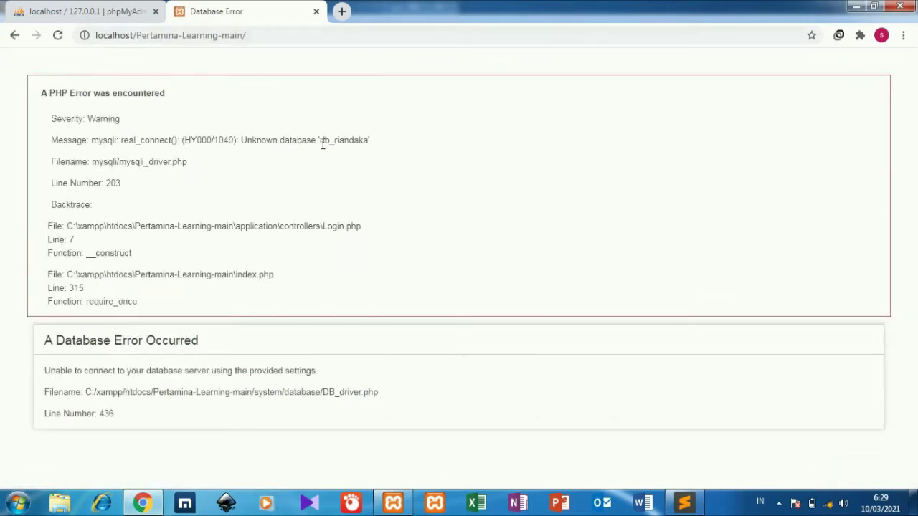
left_click_drag(320, 142, 370, 140)
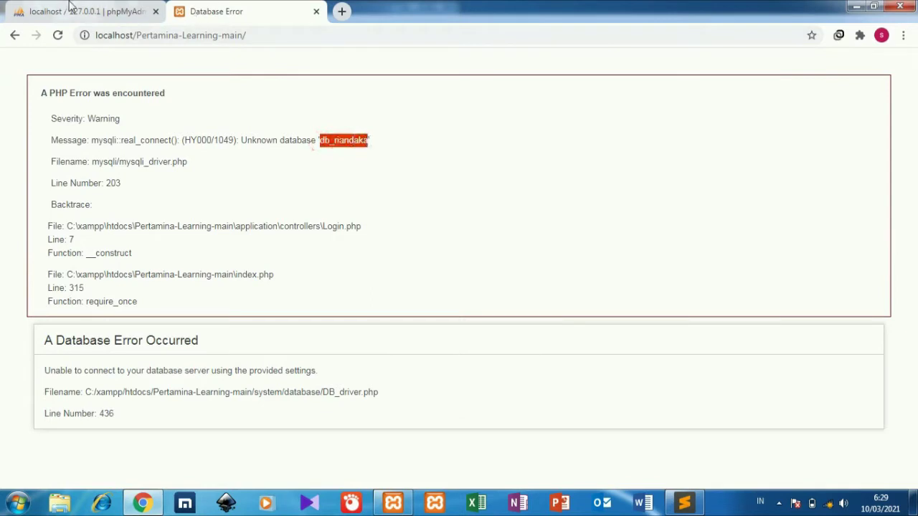
left_click(70, 9)
Create an empty database named db_riandaka, leaving the collation unset
left_click(218, 183)
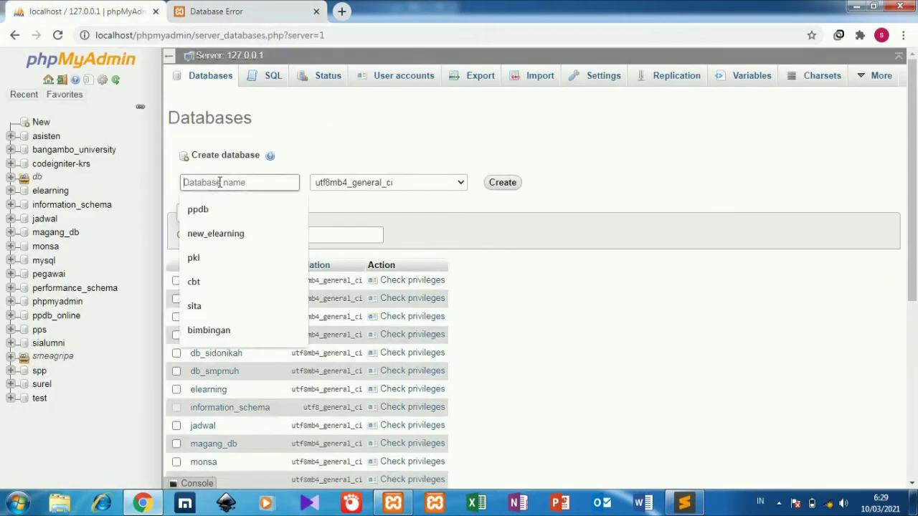
key("ctrl+v")
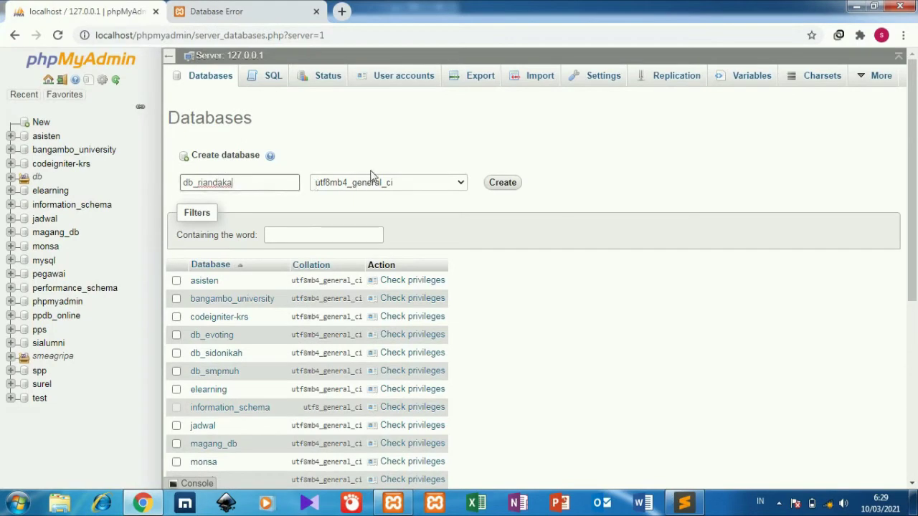
left_click(374, 183)
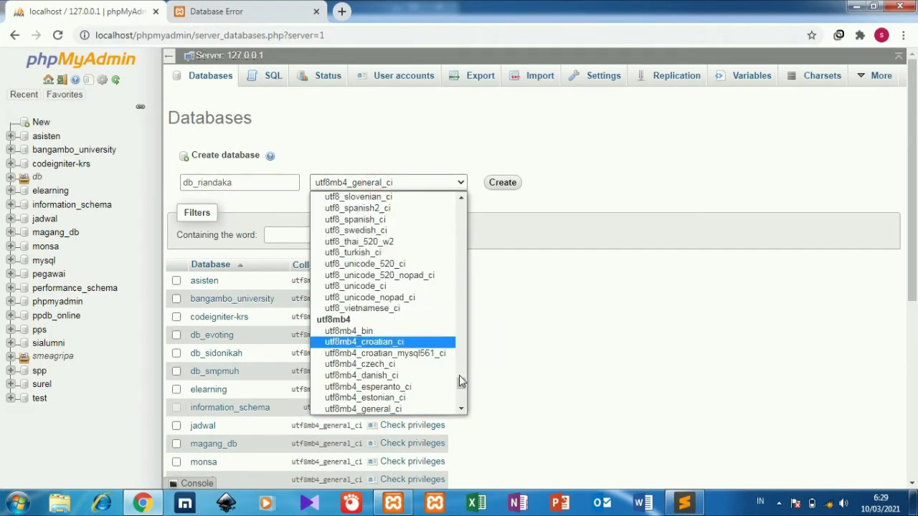
left_click_drag(461, 385, 471, 195)
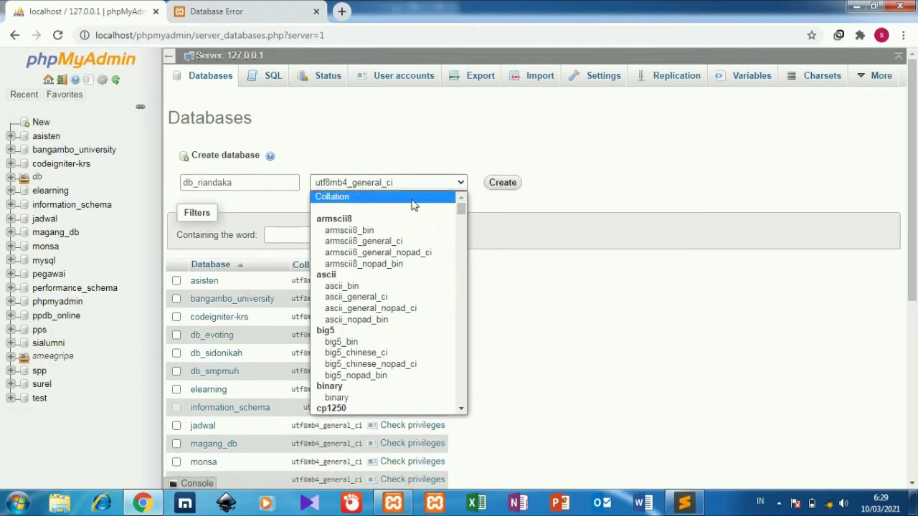
left_click(412, 203)
left_click(499, 188)
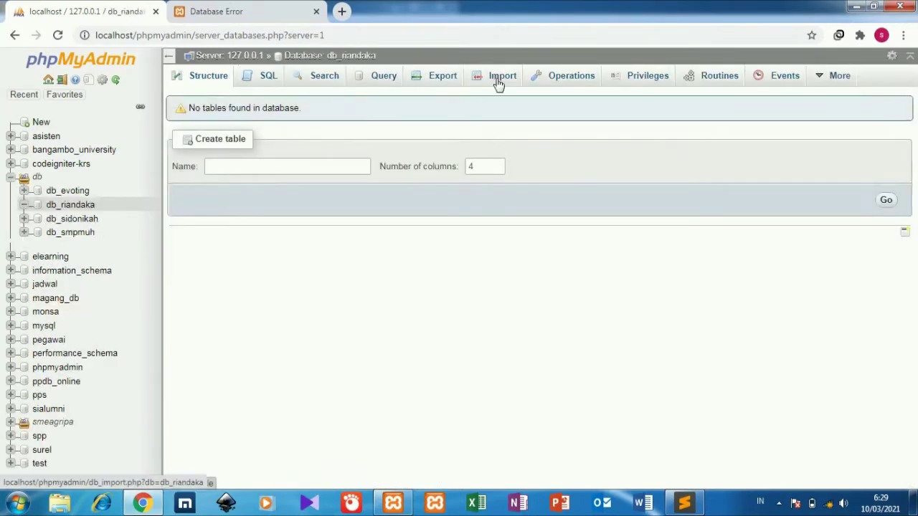
Import db_riandaka.sql into db_riandaka, adding tb_eppm, tb_log, tb_penilaian, tb_user and tb_workbook
left_click(501, 76)
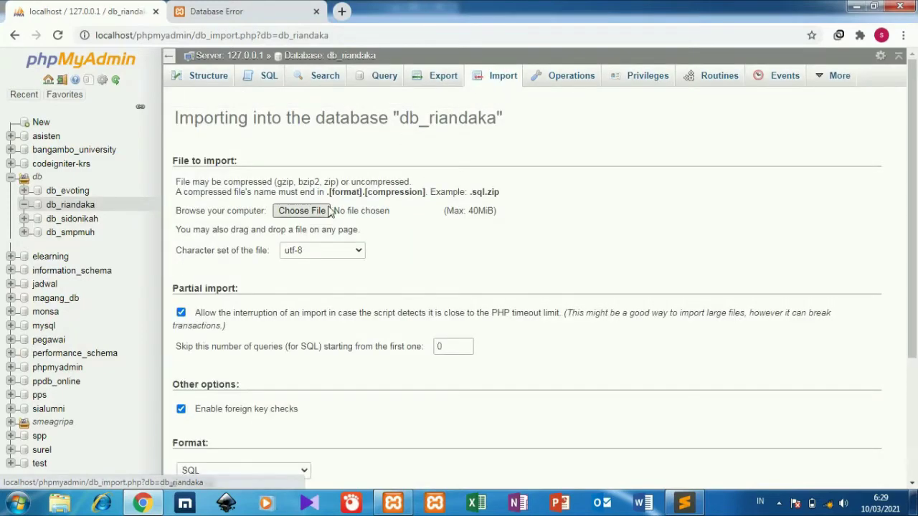
left_click(322, 215)
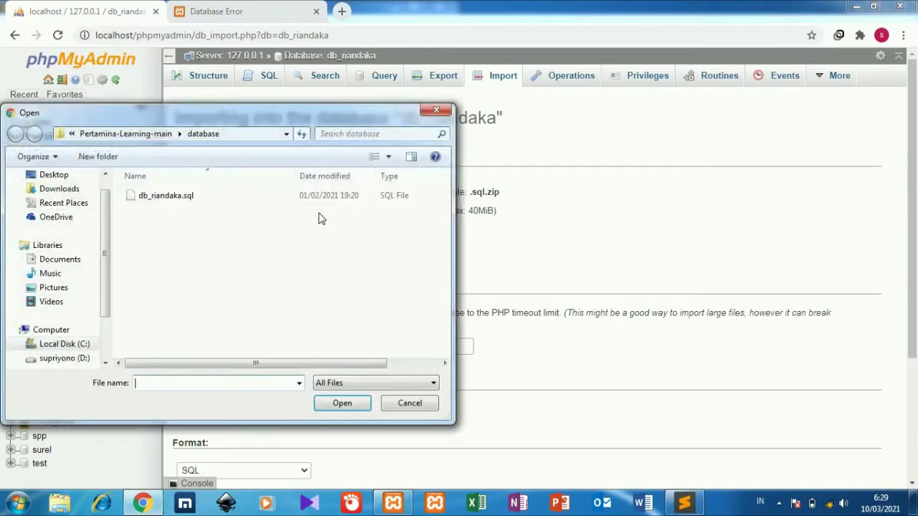
left_click(301, 198)
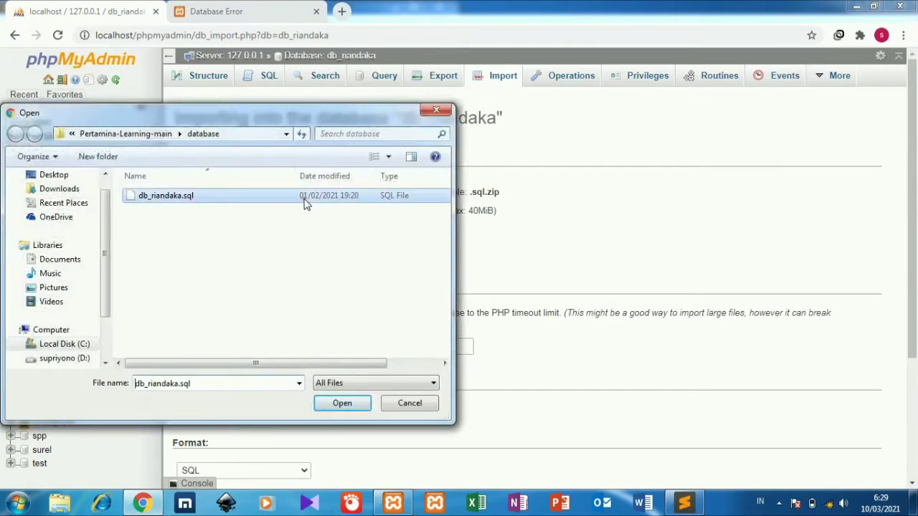
left_click(325, 404)
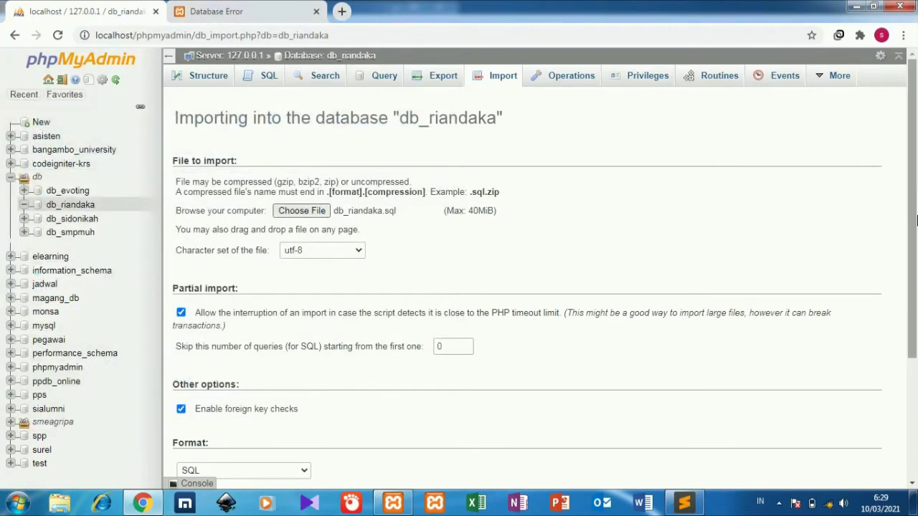
scroll(916, 233, "down", 1)
left_click_drag(916, 233, 916, 348)
left_click(196, 433)
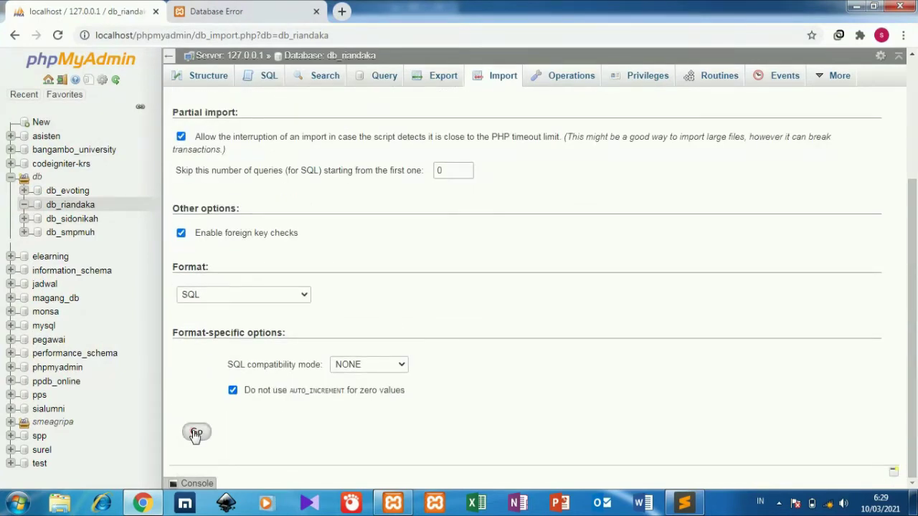
left_click(256, 9)
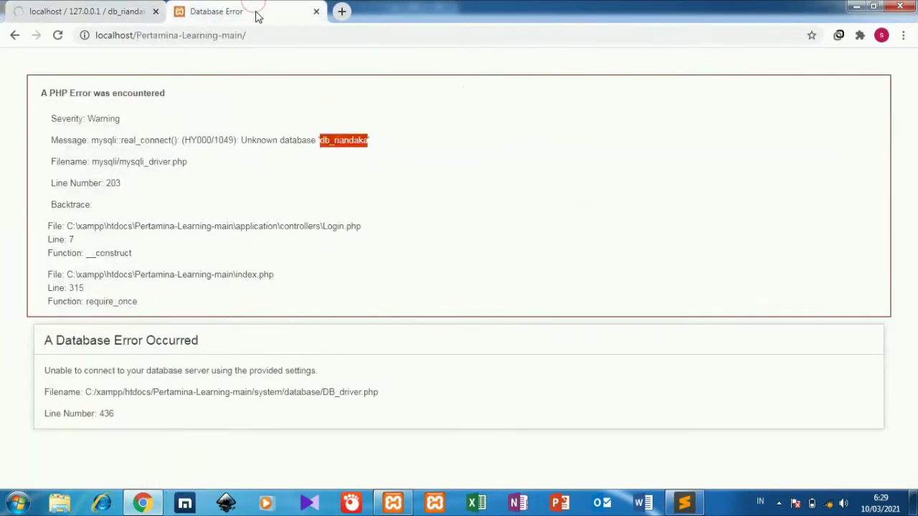
left_click(112, 7)
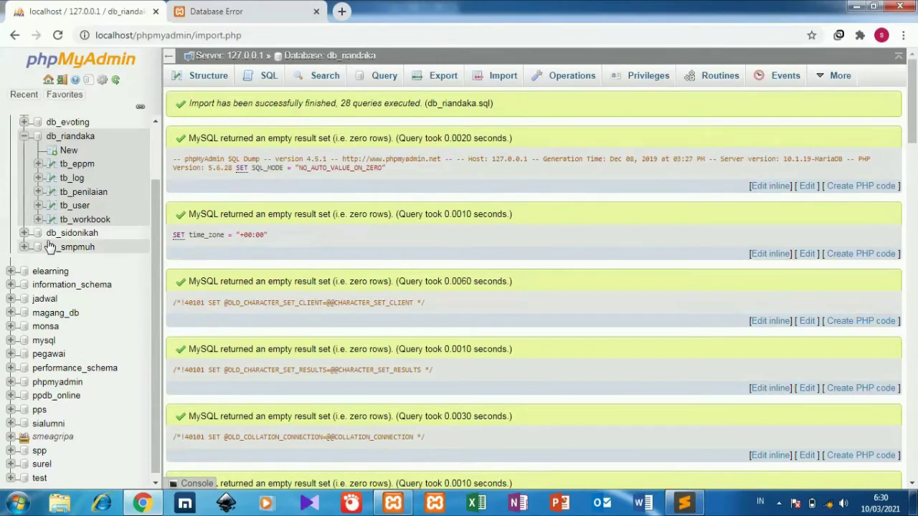
Reload the app to reach the EPPM login page, then view tb_user's 4 accounts in phpMyAdmin
left_click(287, 7)
left_click(284, 37)
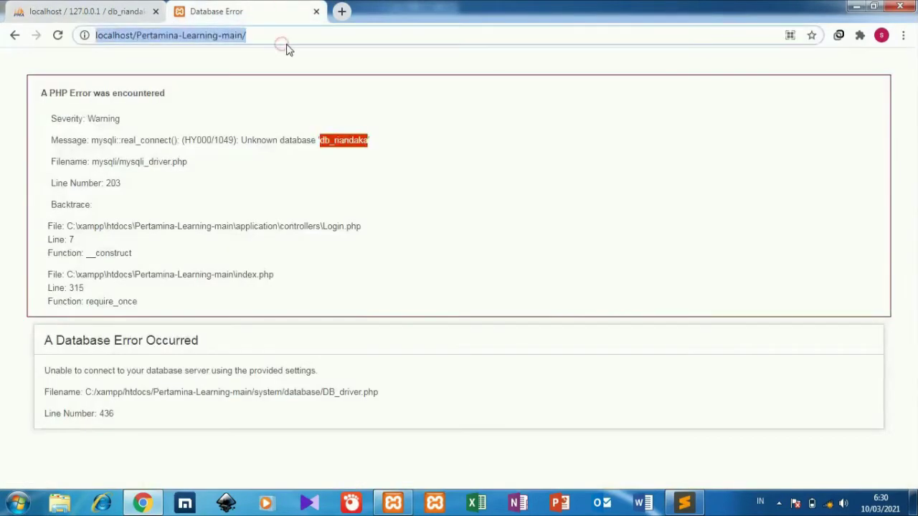
key("Return")
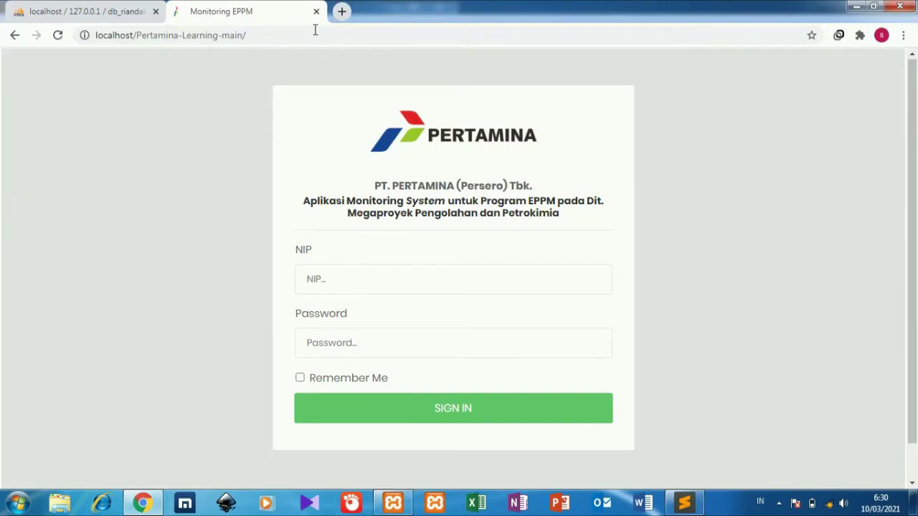
left_click(81, 11)
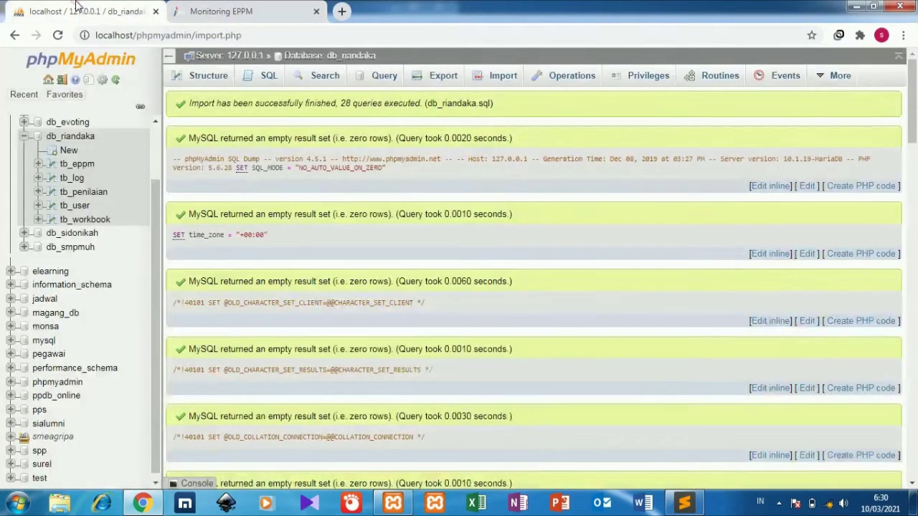
left_click(84, 207)
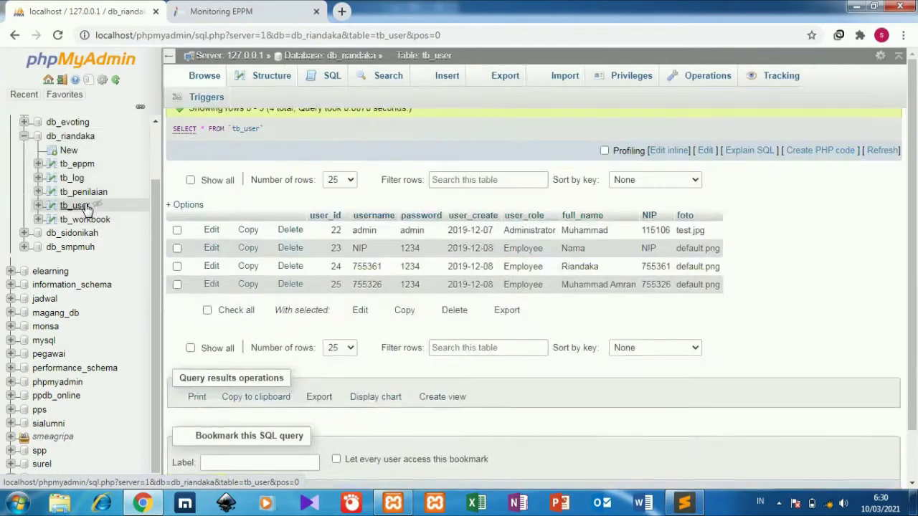
Sign in to the EPPM app with NIP admin and the admin account's password
left_click(236, 5)
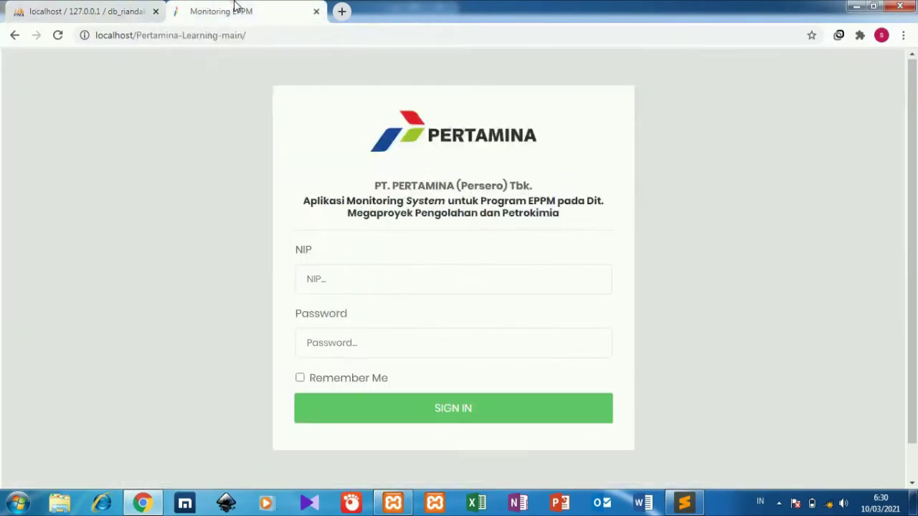
left_click(358, 277)
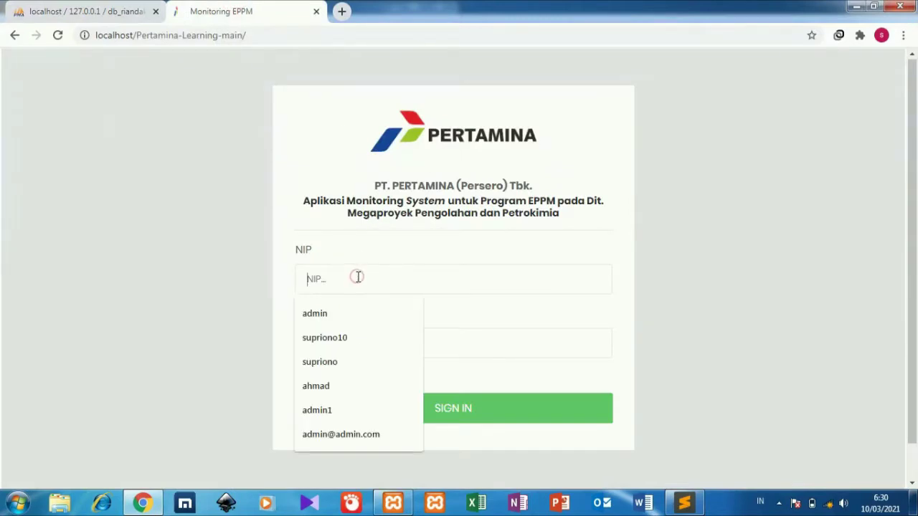
left_click(347, 305)
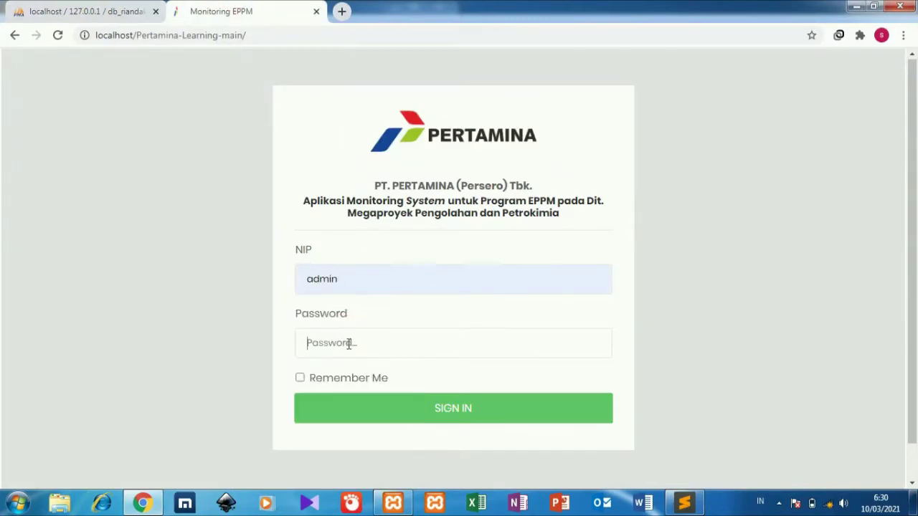
left_click(348, 343)
type("admin")
key("Return")
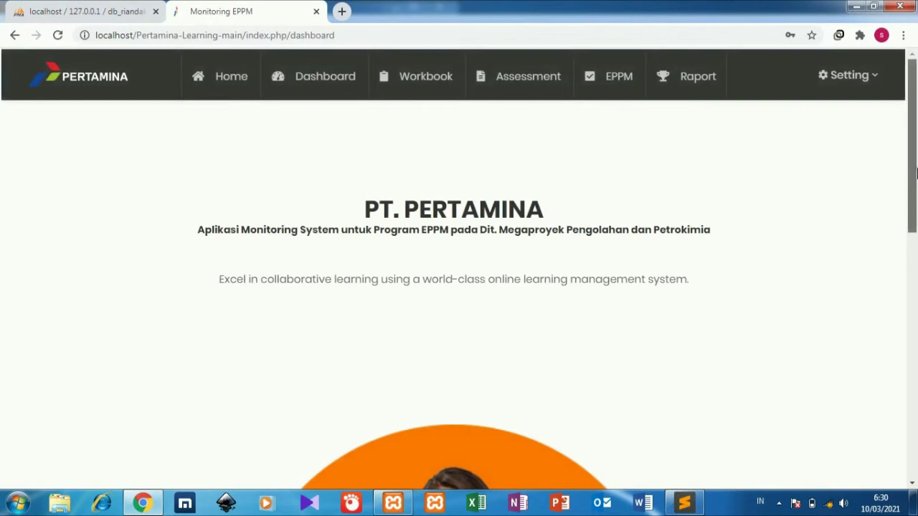
Browse the all-user Dashboard chart through Workbook modules 3.1–6.3, marked Not Yet Started
mouse_move(914, 172)
left_mouse_down()
mouse_move(911, 396)
mouse_move(911, 183)
left_mouse_up()
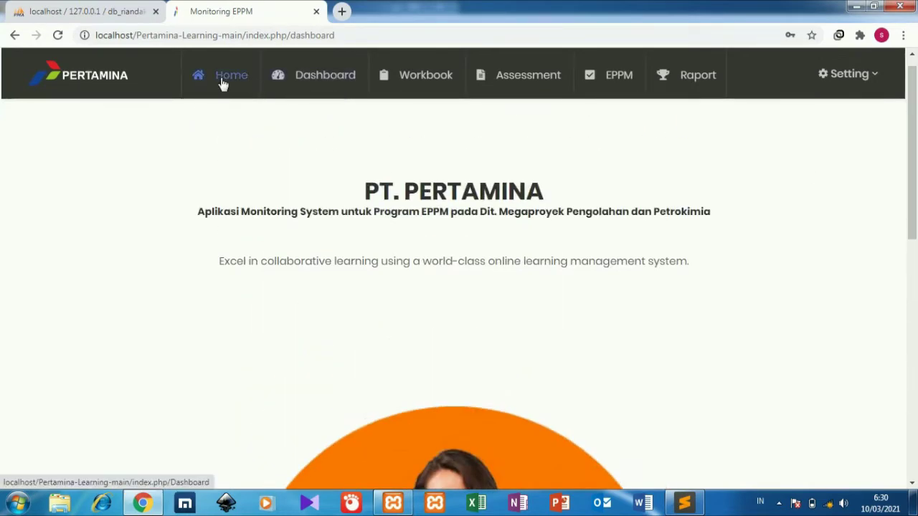
left_click(310, 81)
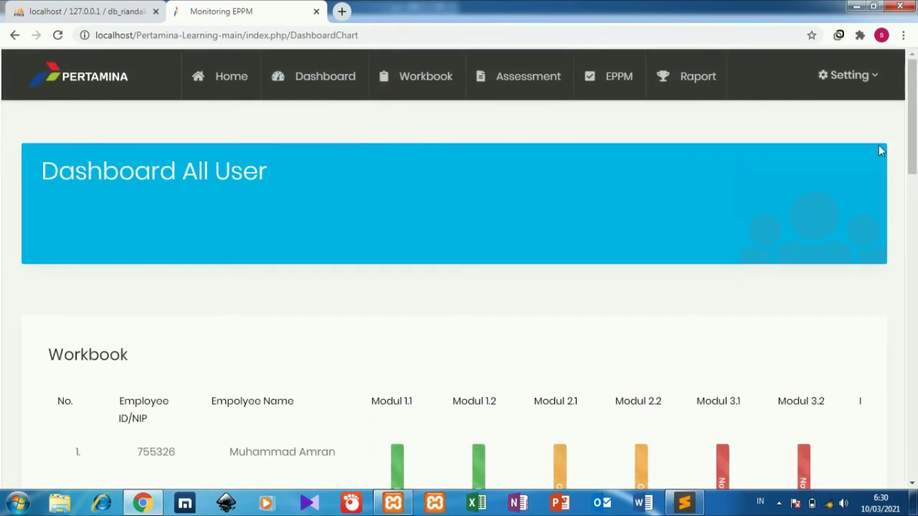
left_click_drag(913, 151, 915, 249)
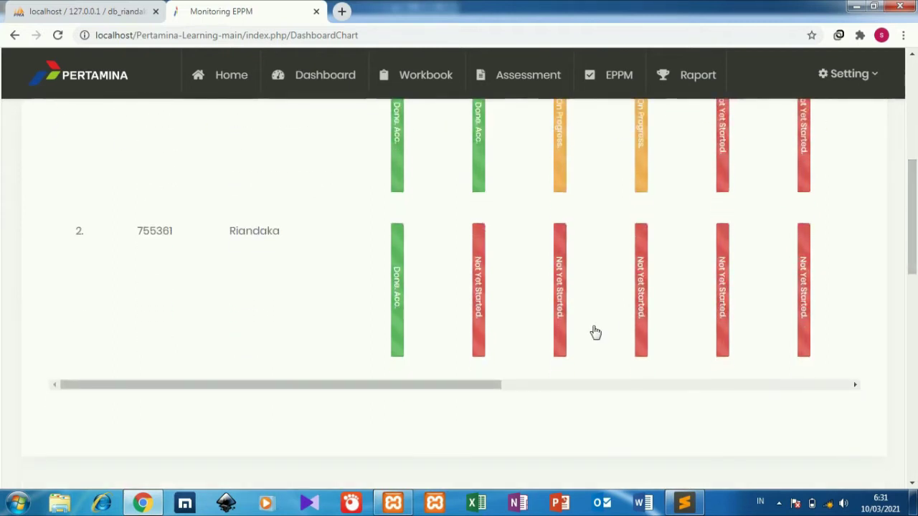
left_click_drag(502, 388, 661, 394)
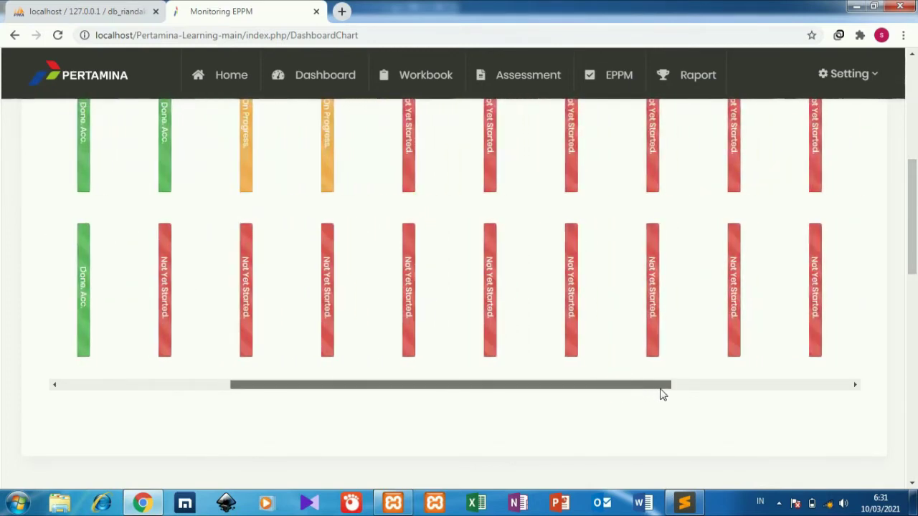
mouse_move(912, 261)
left_mouse_down()
mouse_move(913, 215)
mouse_move(913, 261)
left_mouse_up()
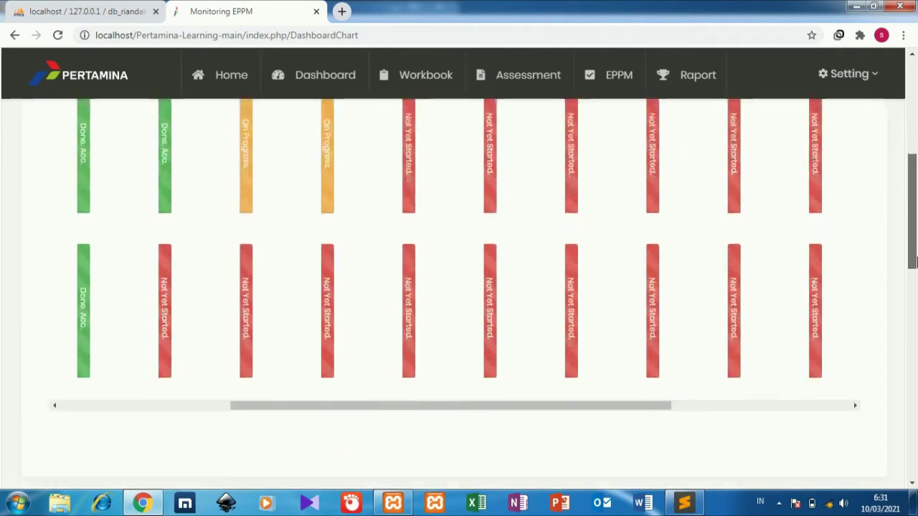
left_click_drag(655, 400, 850, 400)
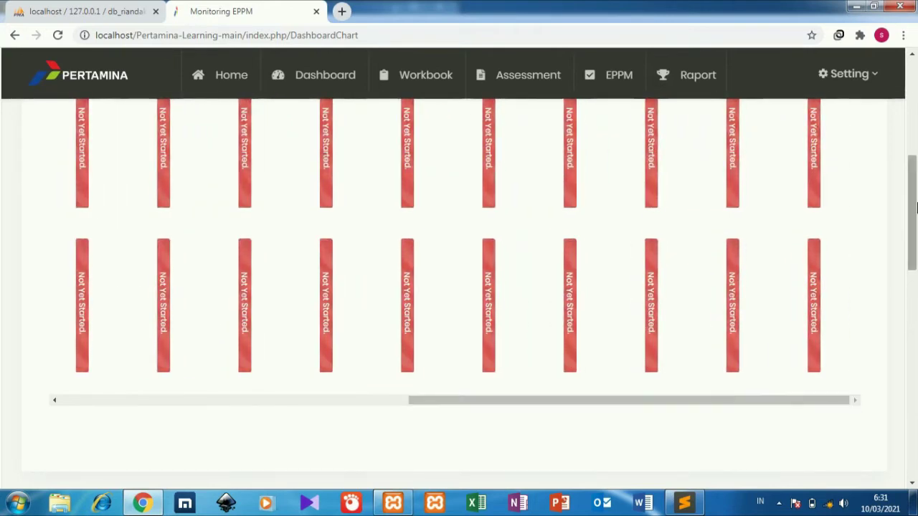
left_click_drag(914, 201, 917, 141)
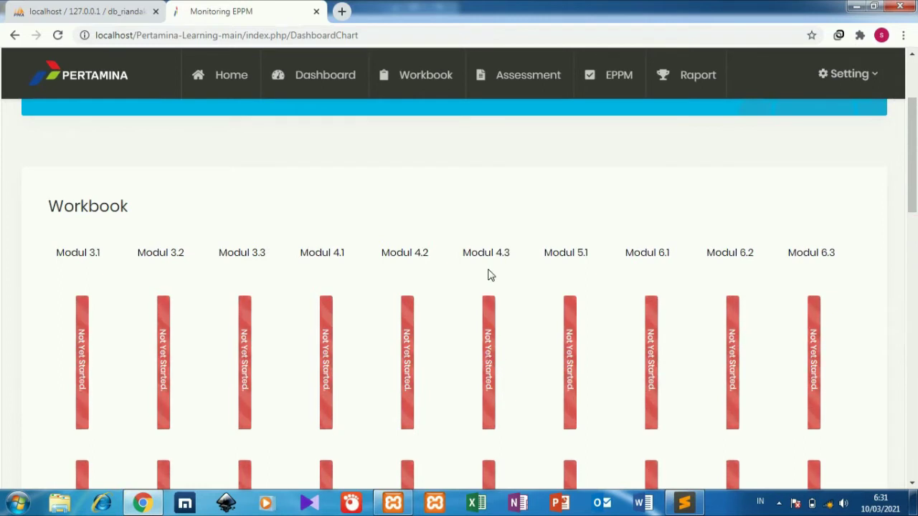
left_click(483, 322)
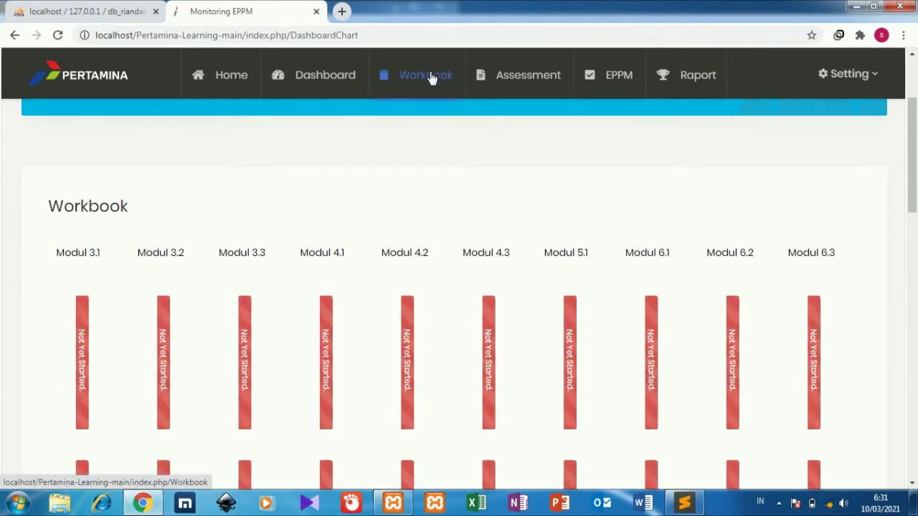
Open the Workbook records list and scroll through it
left_click(431, 77)
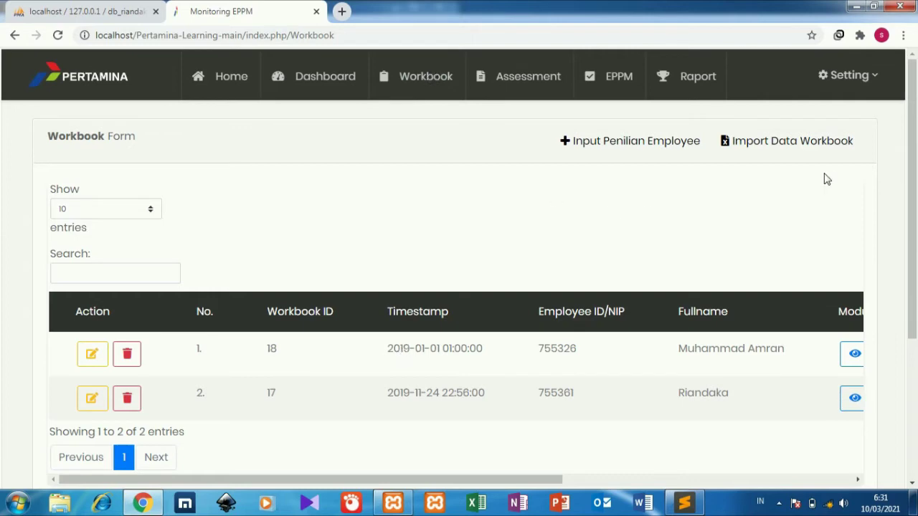
left_click_drag(915, 140, 915, 179)
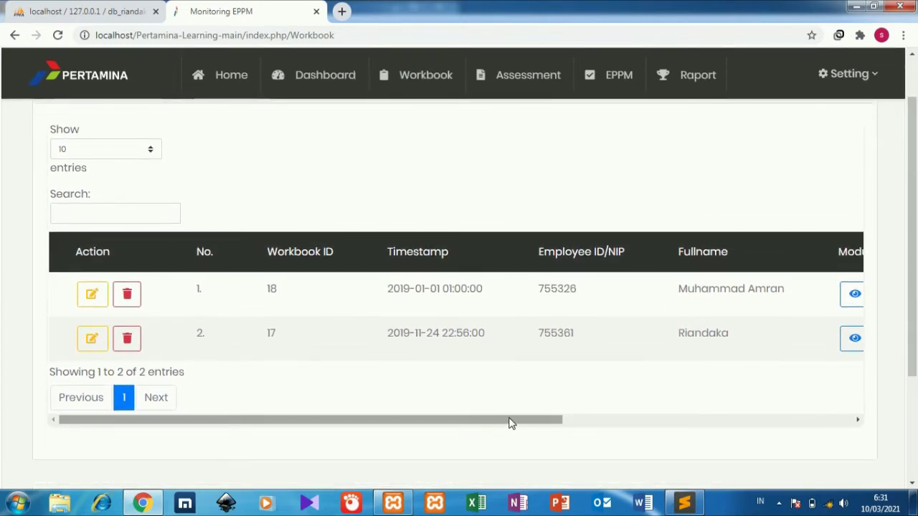
left_click_drag(510, 423, 637, 410)
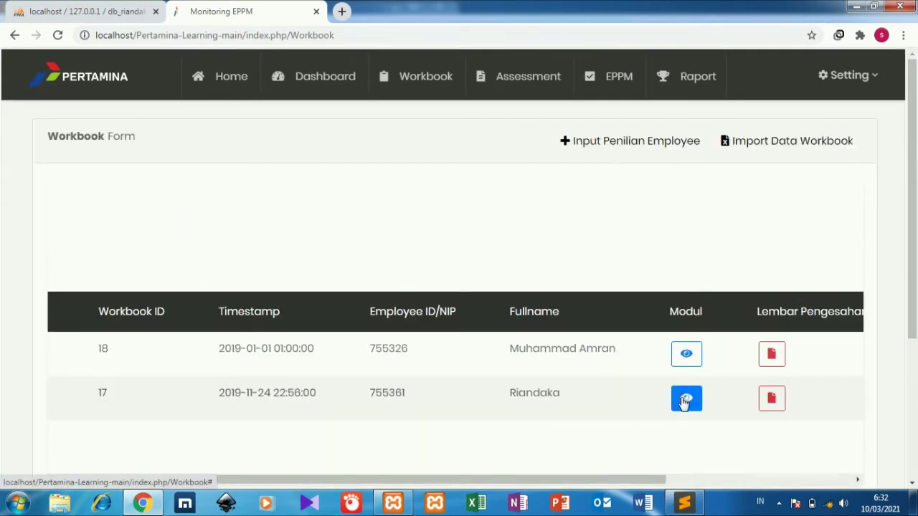
View the second employee's workbook module statuses, then close the module view
left_click(686, 400)
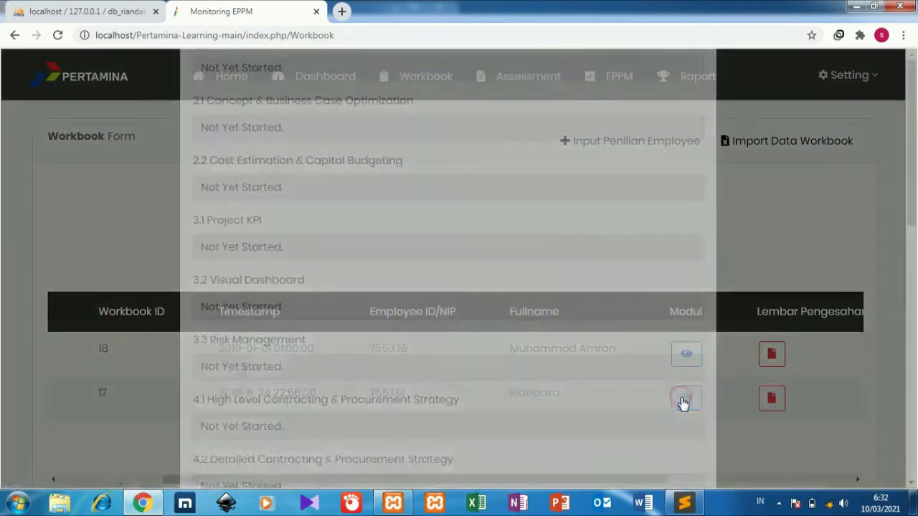
key("ctrl+a")
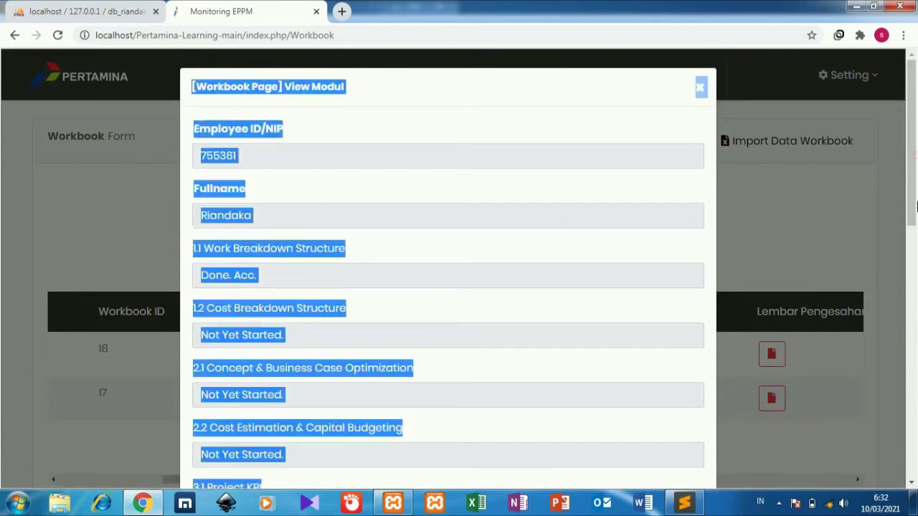
left_click(916, 218)
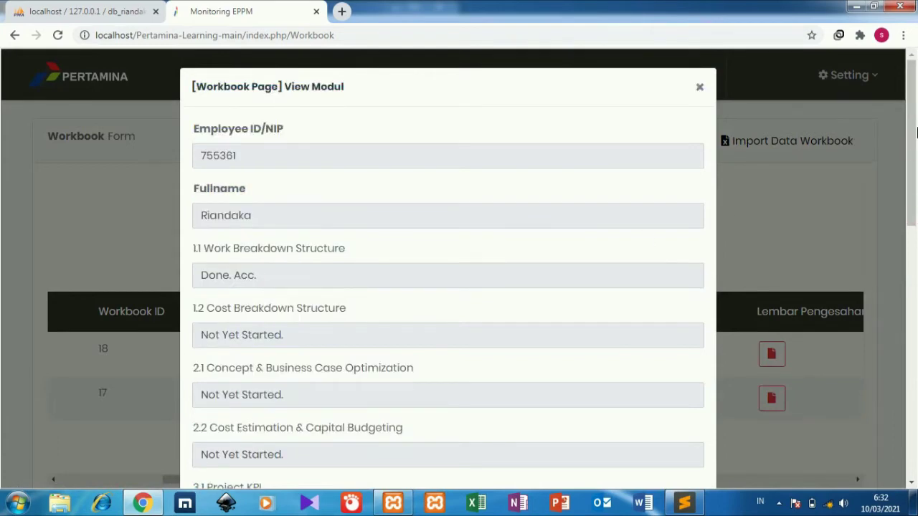
key("ctrl+a")
left_click(664, 235)
left_click_drag(908, 194, 913, 423)
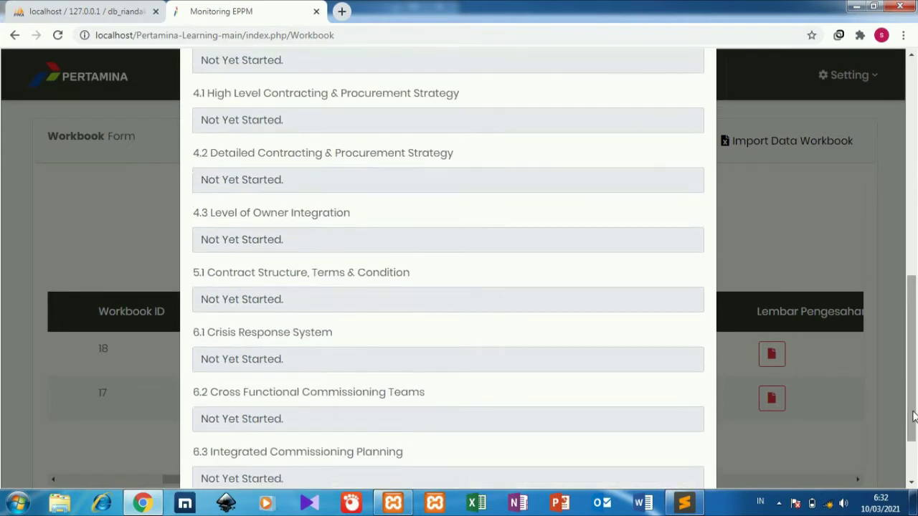
left_click(822, 396)
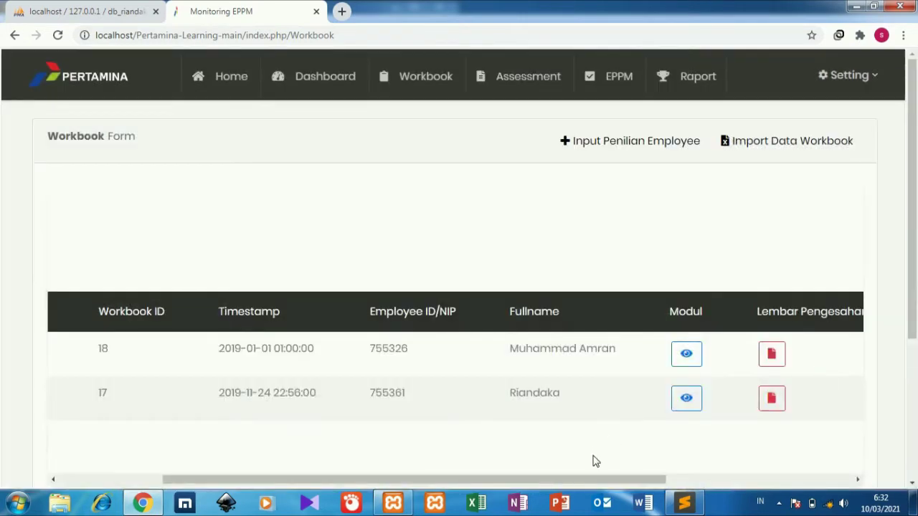
Start a new Add Workbook entry with Timestamp 12/12/2021 01:59 AM, then switch to phpMyAdmin
left_click(625, 149)
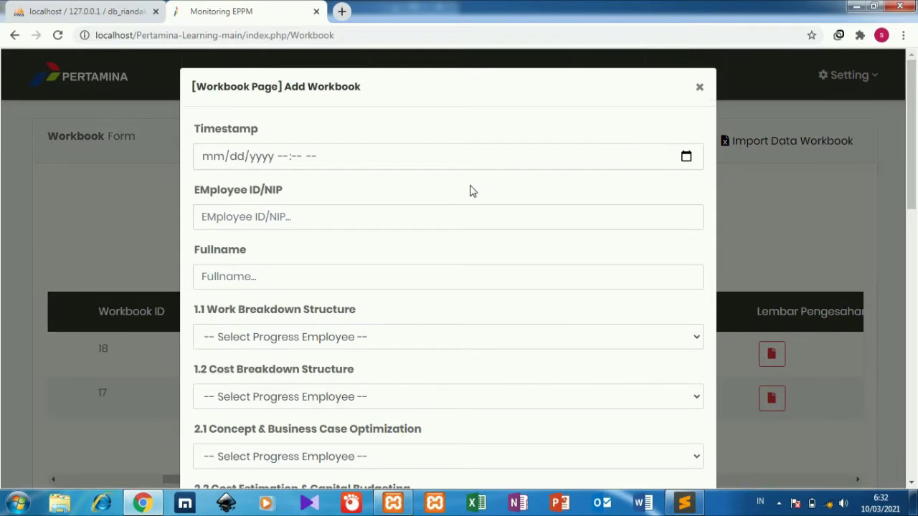
left_click(212, 158)
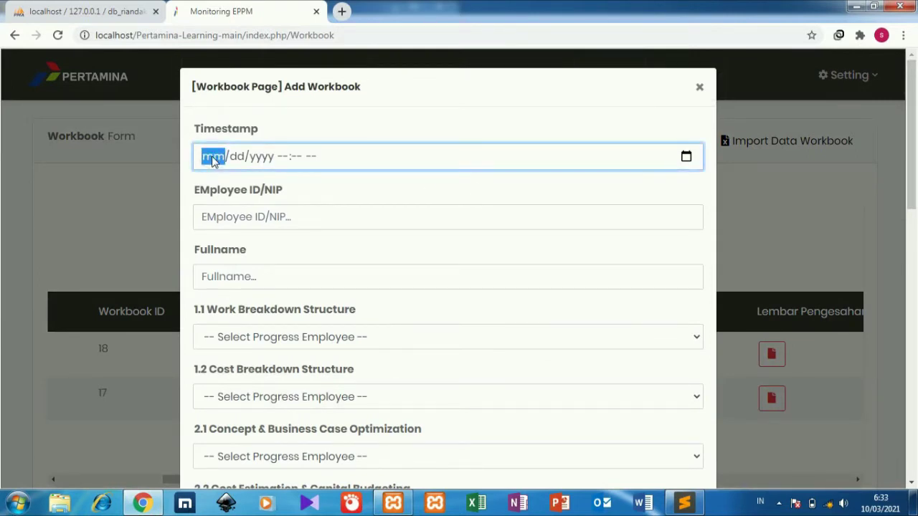
key("Right")
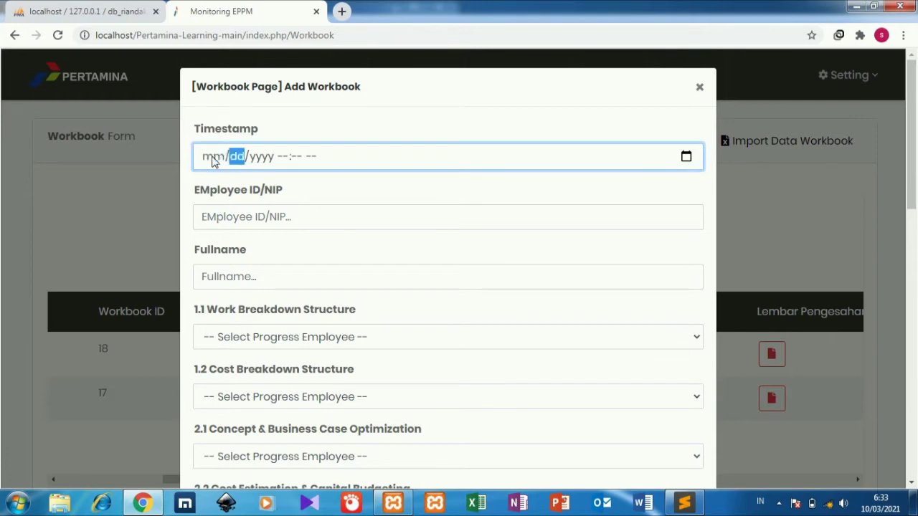
key("Left")
type("1212")
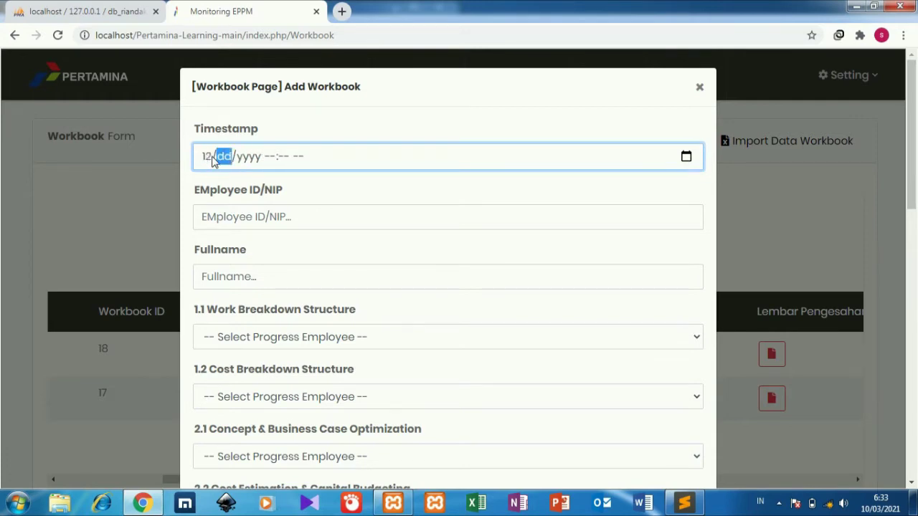
key("Right")
key("Left")
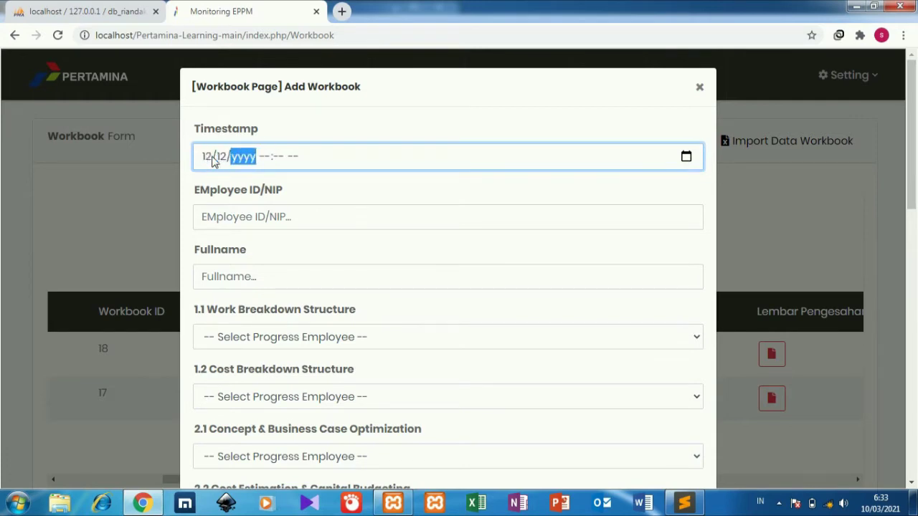
type("2021")
key("Right")
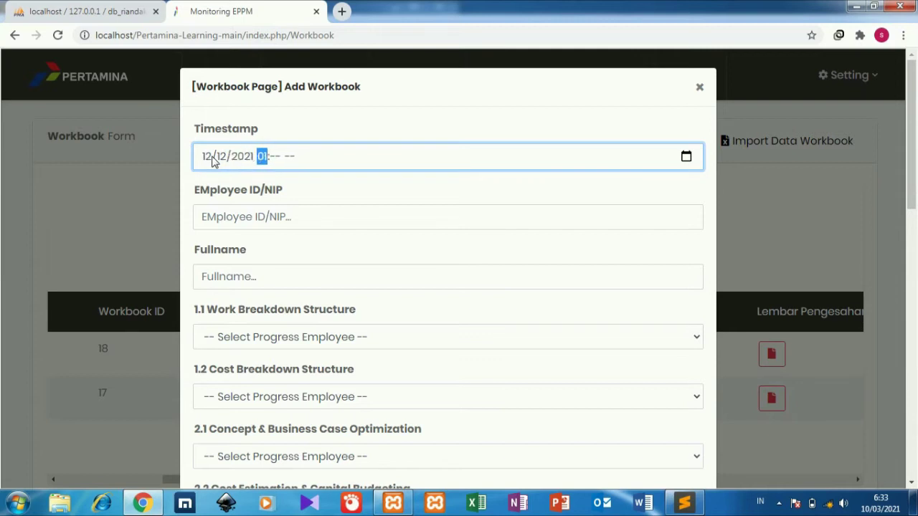
key("Right")
key("Right")
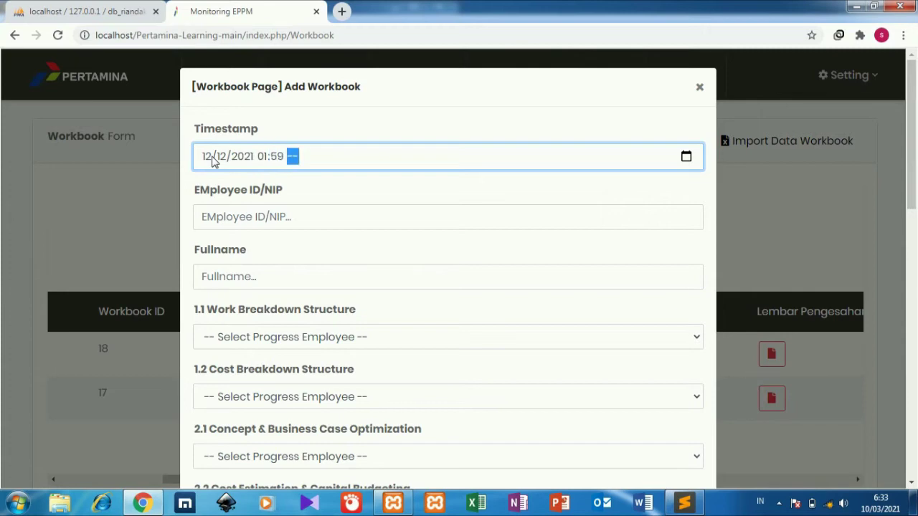
left_click(231, 208)
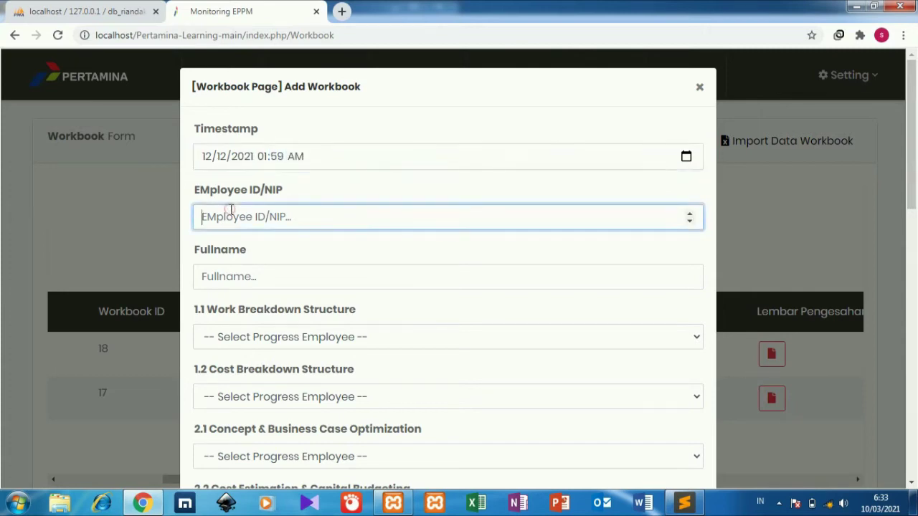
left_click(72, 9)
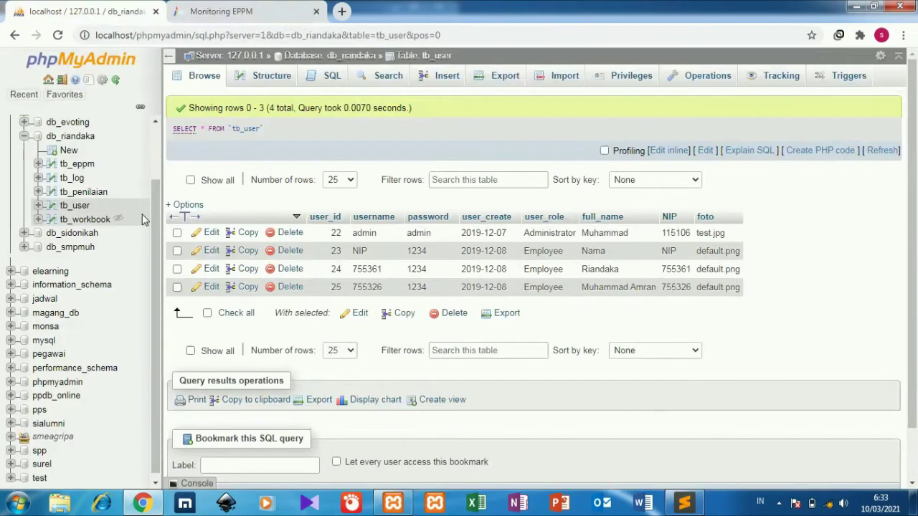
Browse the tb_penilaian and tb_workbook tables, then return to the Monitoring EPPM tab
left_click(85, 197)
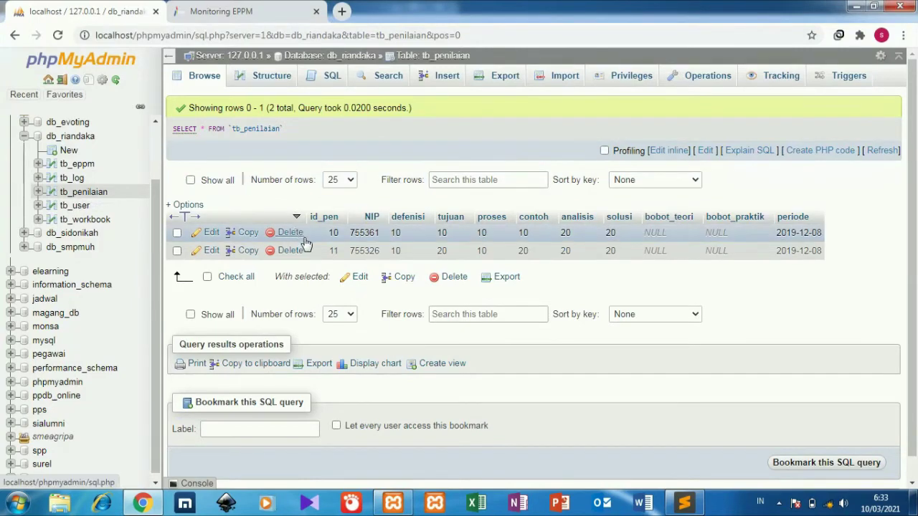
left_click(79, 220)
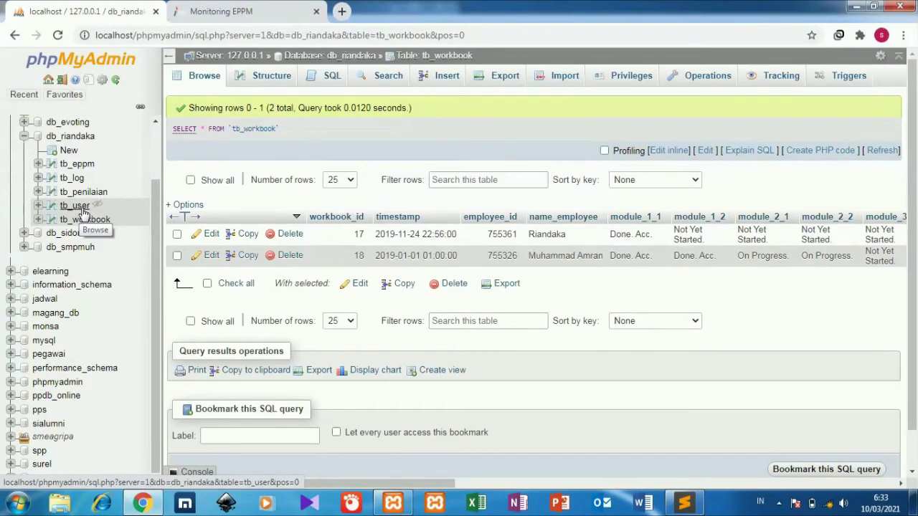
left_click(229, 11)
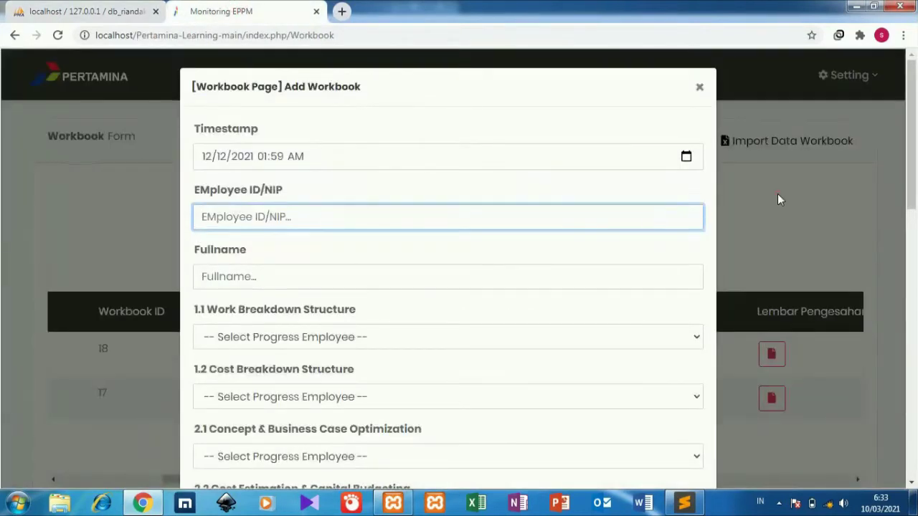
Discard the Add Workbook form and open a New user form under Setting > Site Administrator
left_click(778, 194)
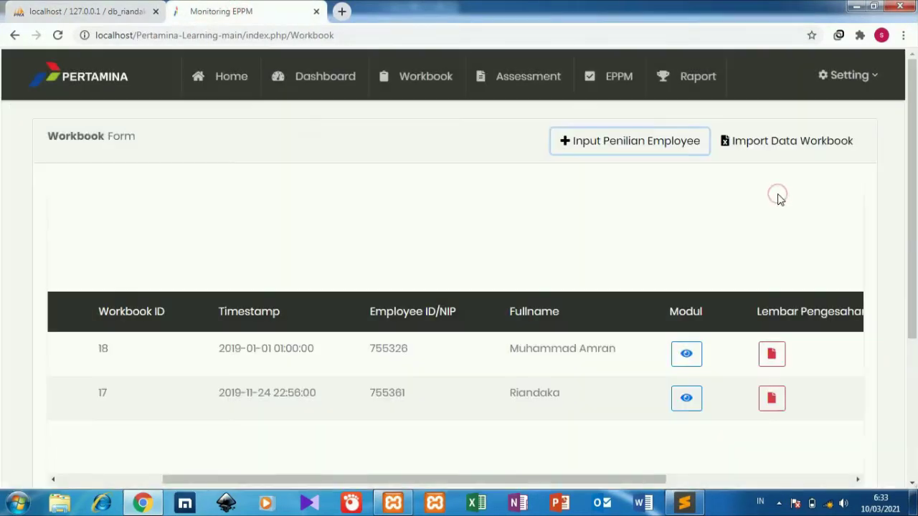
left_click(847, 74)
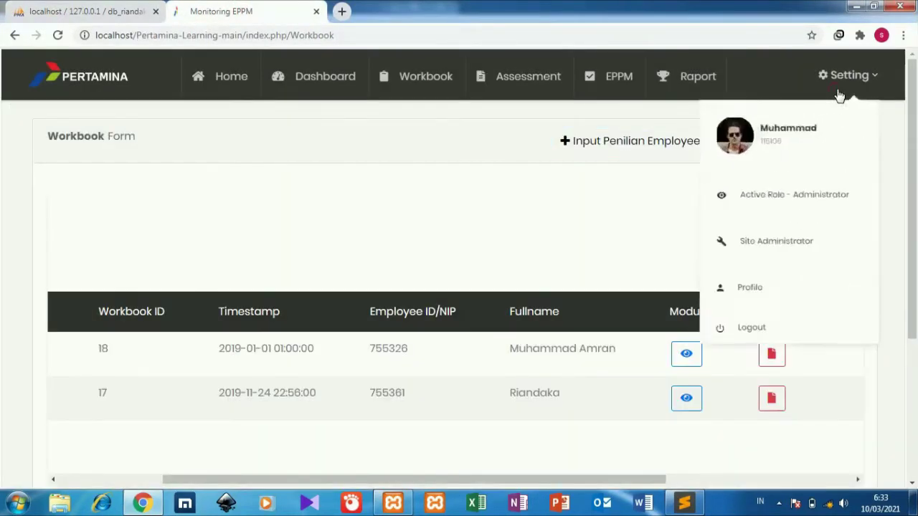
left_click(792, 262)
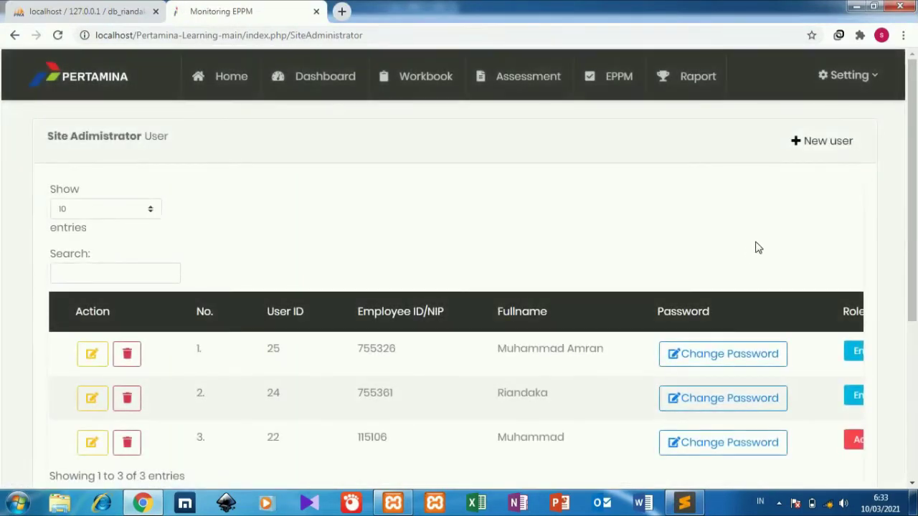
left_click(835, 139)
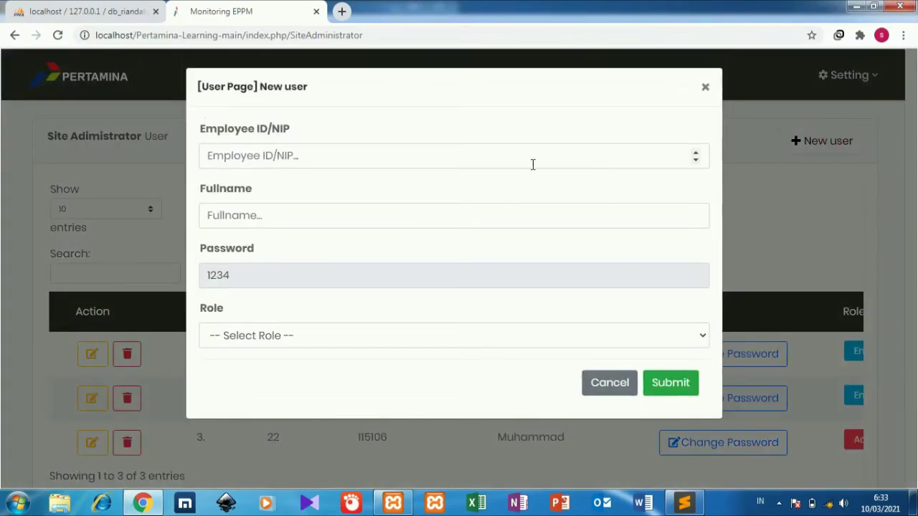
Fill in the new user's employee ID and full name, set Role to Employee, and submit
left_click(532, 164)
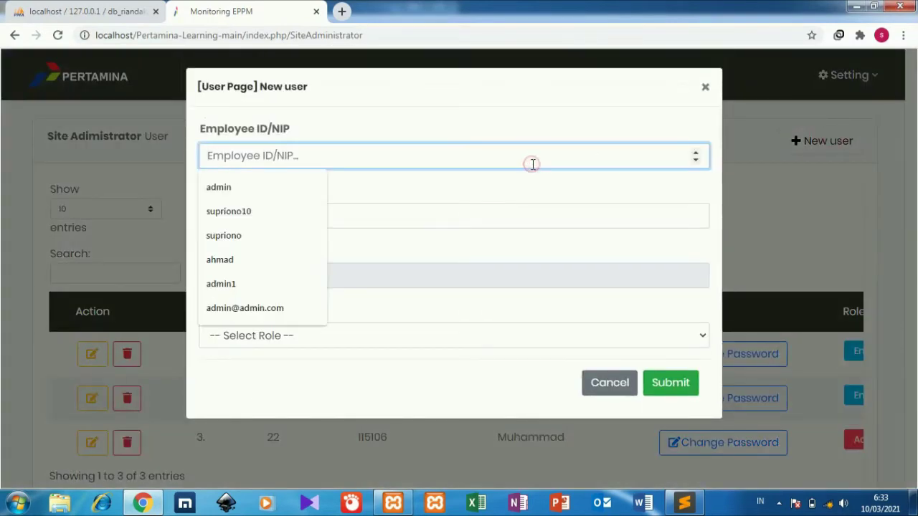
left_click(293, 260)
left_click(351, 220)
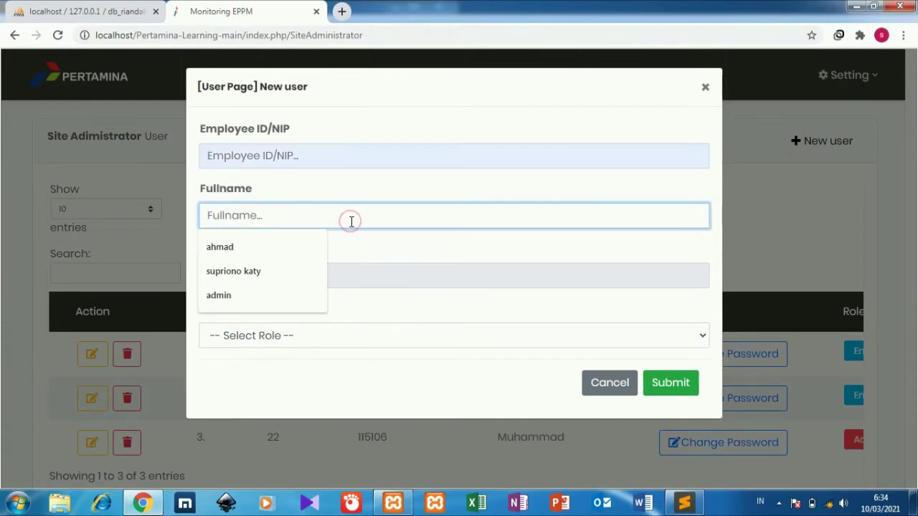
left_click(404, 153)
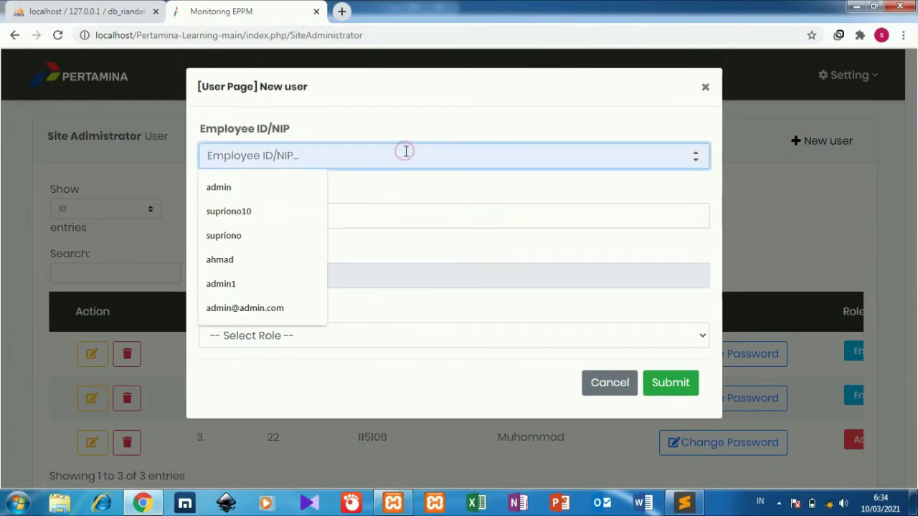
type("123123")
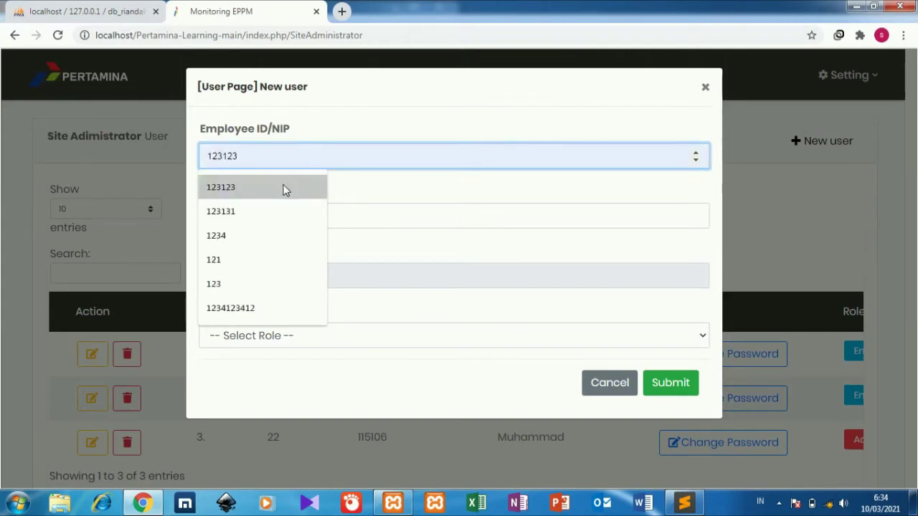
left_click(285, 187)
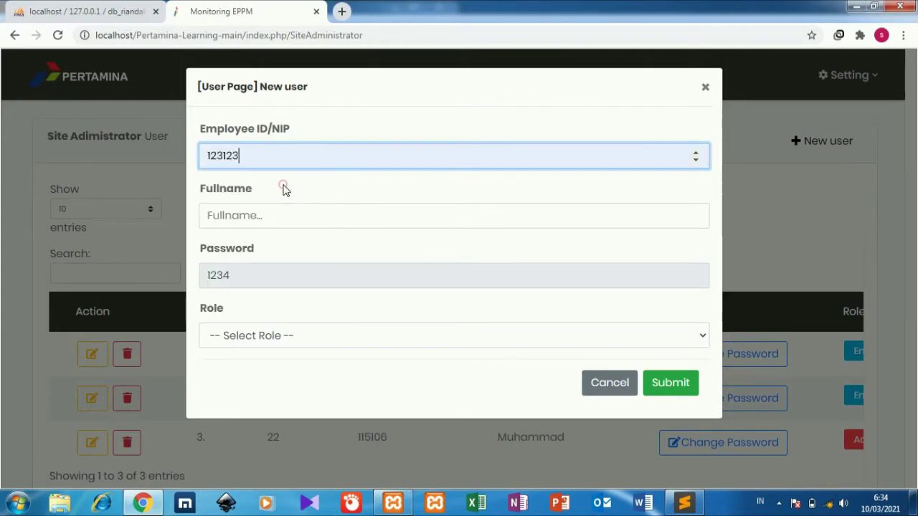
left_click(285, 221)
left_click(272, 247)
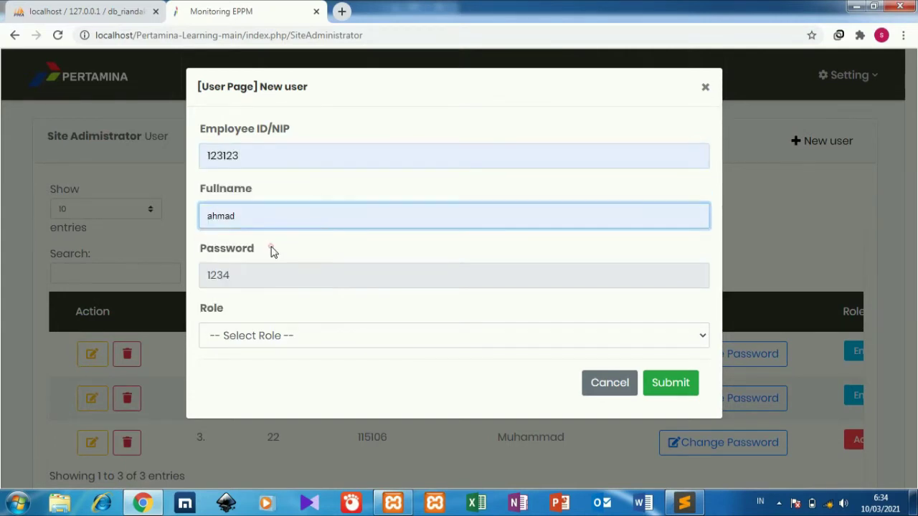
left_click(271, 340)
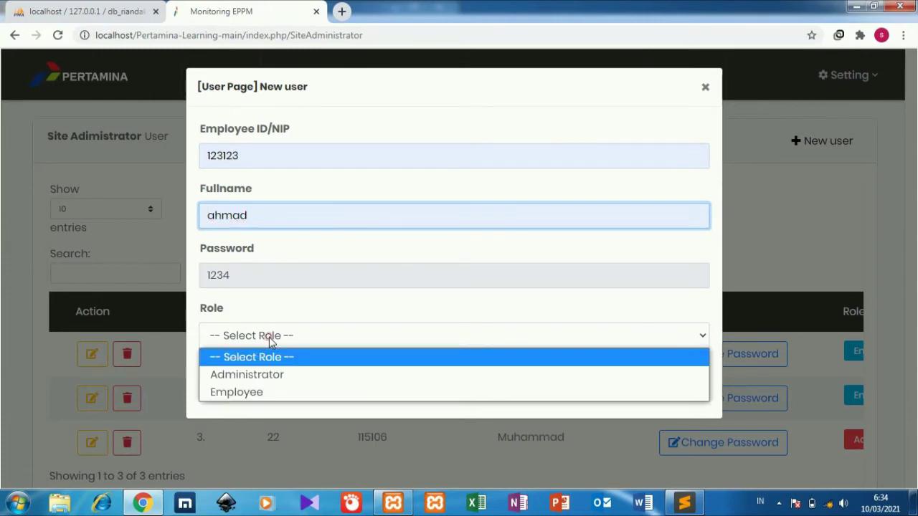
left_click(264, 393)
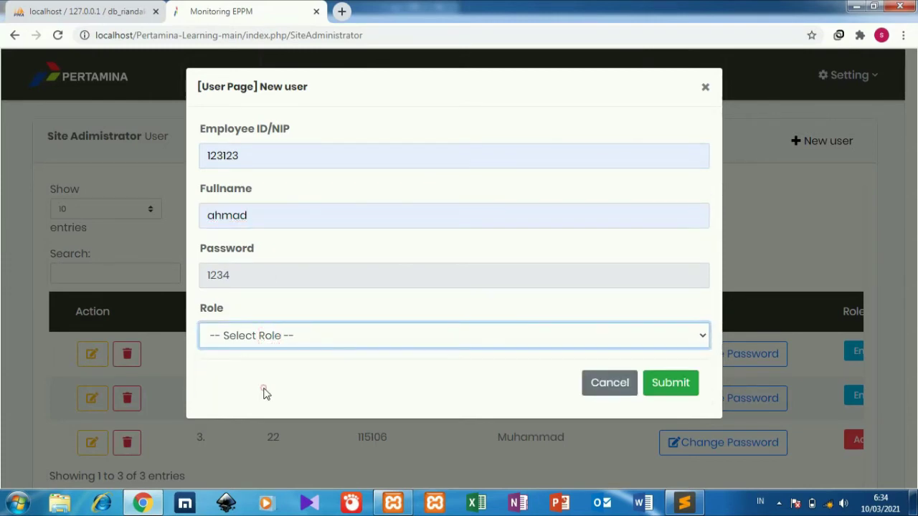
left_click(665, 382)
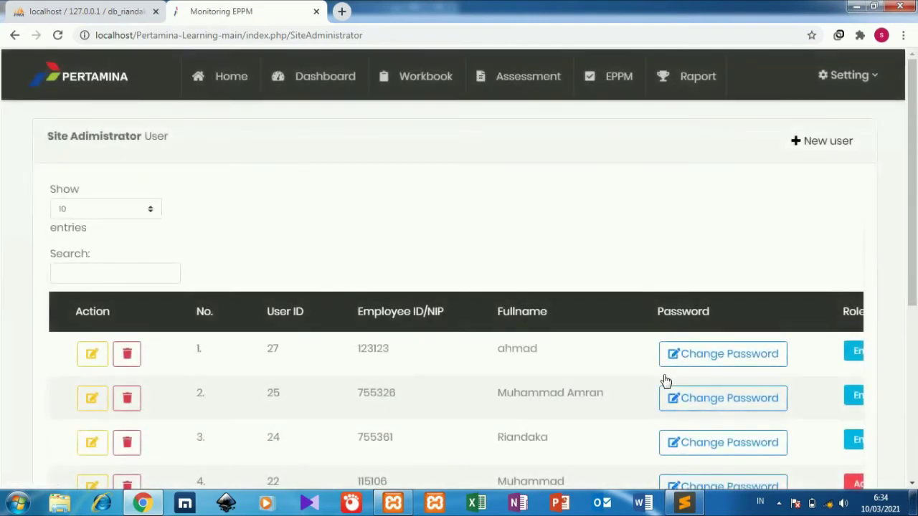
Go to the Workbook page and open a blank form via Input Penilian Employee
scroll(917, 186, "down", 3)
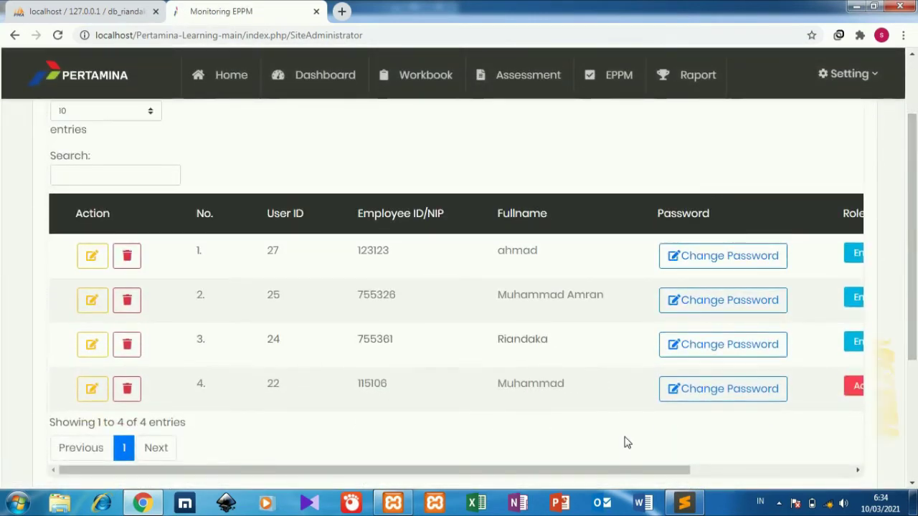
left_click(702, 471)
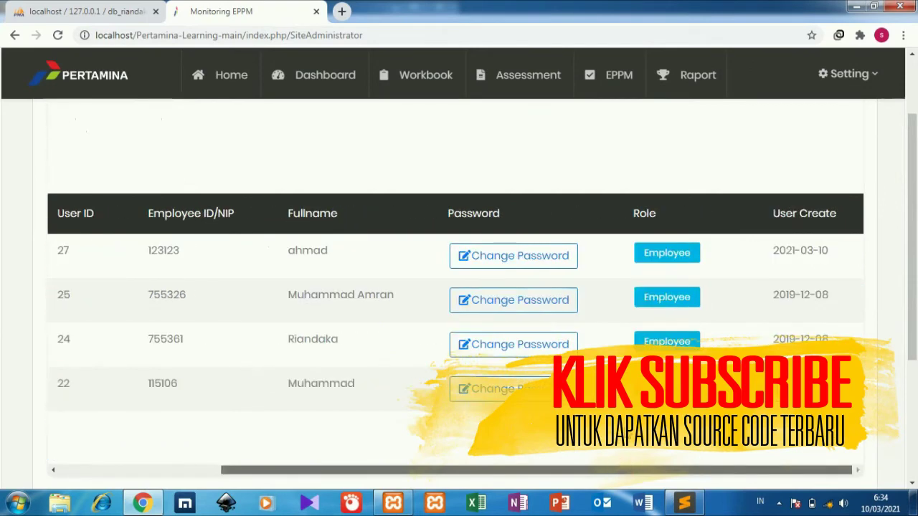
left_click_drag(614, 467, 488, 441)
left_click(430, 76)
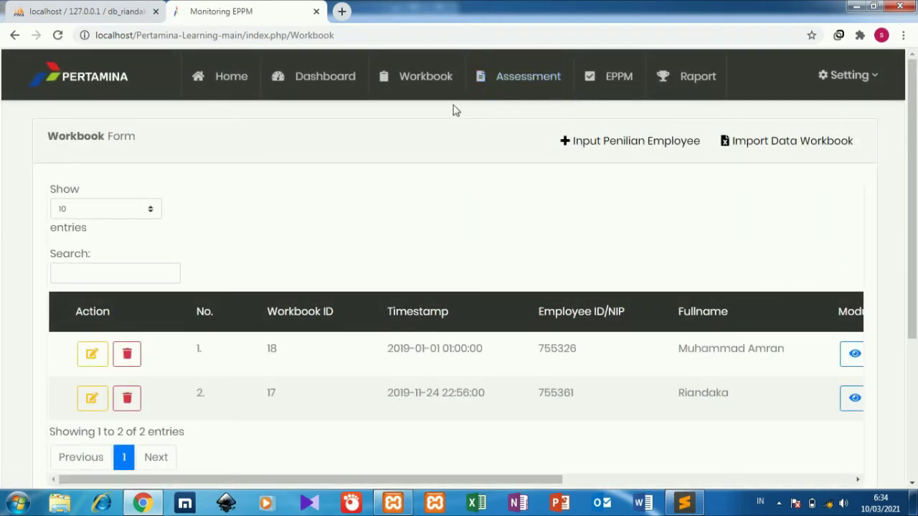
left_click(585, 150)
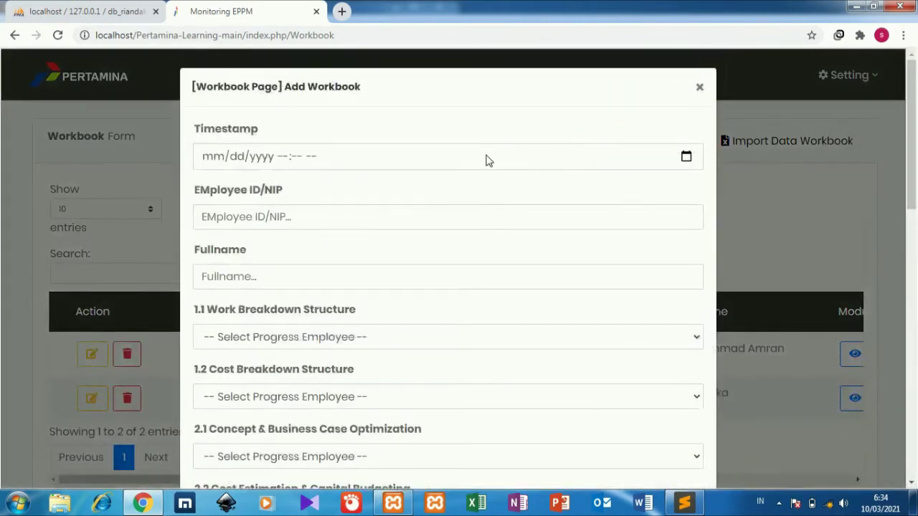
Set the Add Workbook Timestamp to 12/12/2021 12:00 PM
left_click(220, 162)
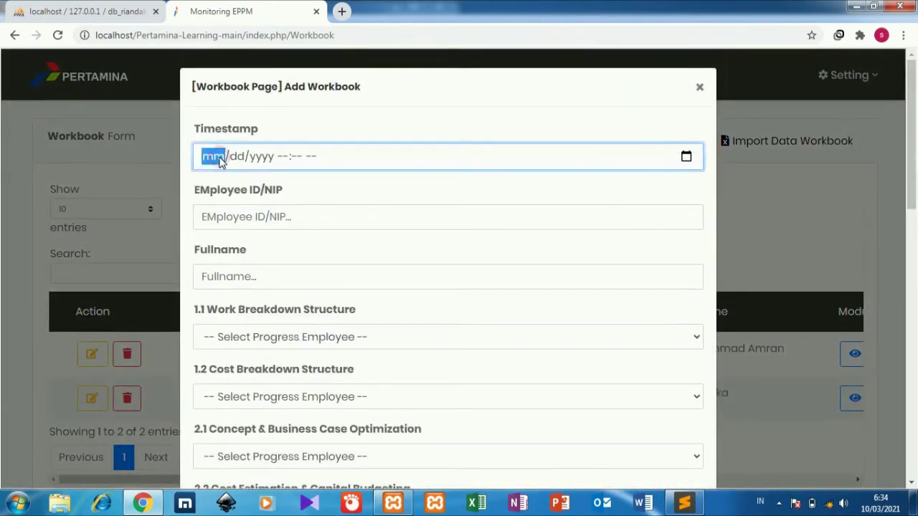
type("1212")
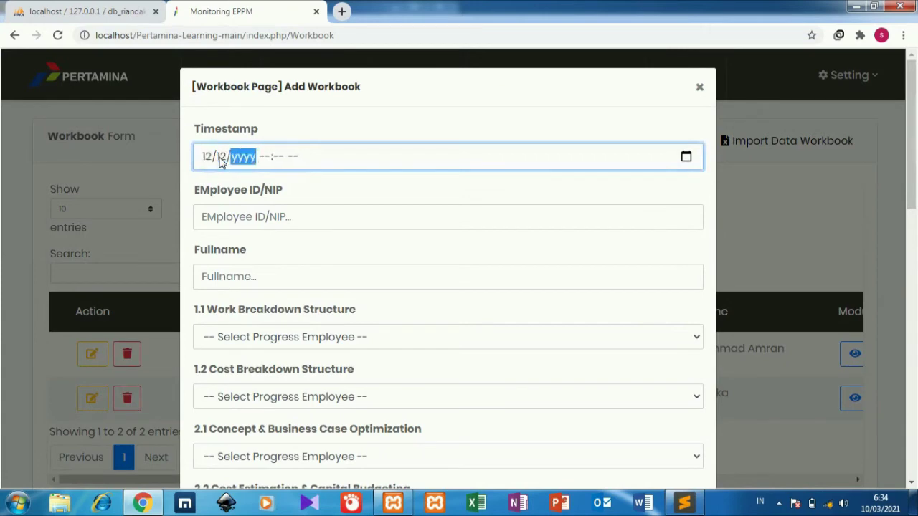
type("1")
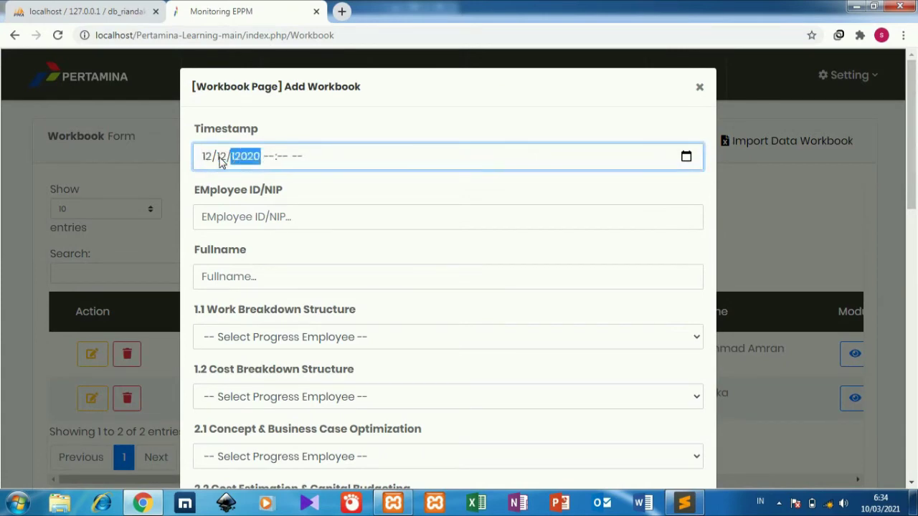
type("2020")
key("BackSpace")
type("2021")
key("Tab")
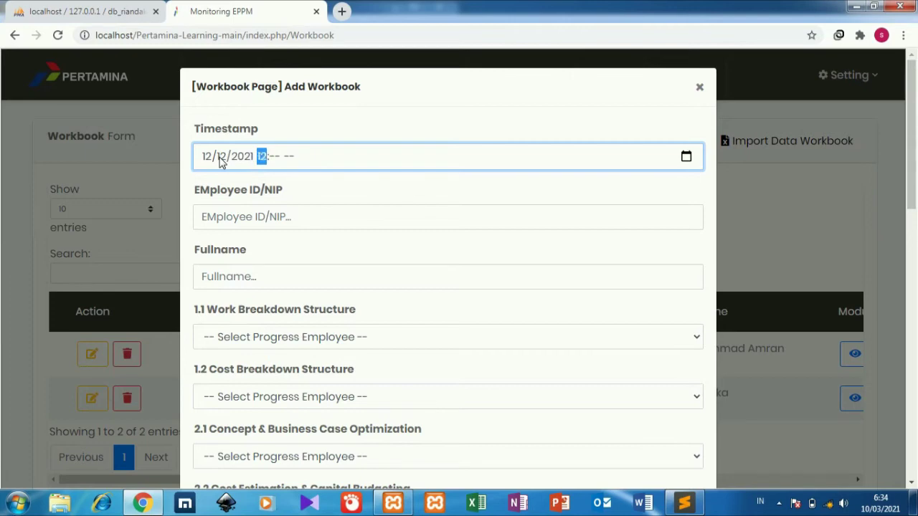
key("Tab")
type("00")
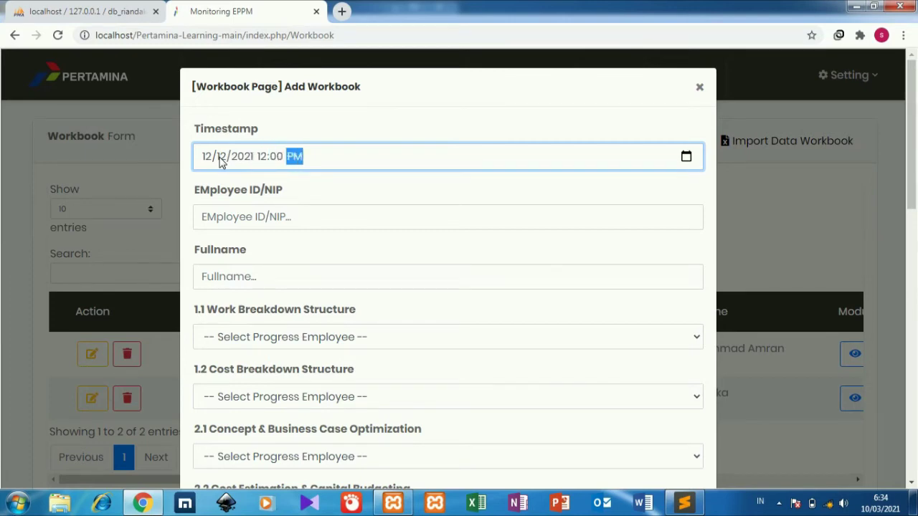
Enter the employee's ID/NIP and try submitting, which fails for a missing file
left_click(243, 212)
type("123123")
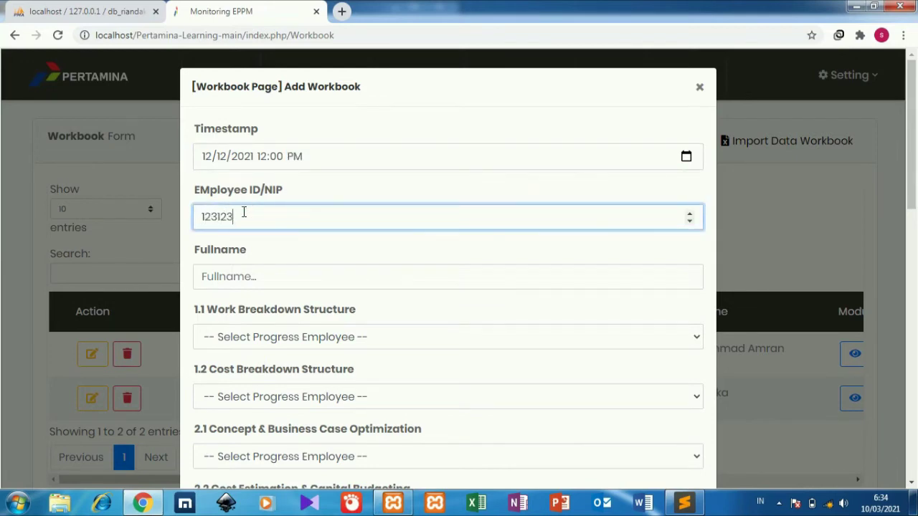
key("Return")
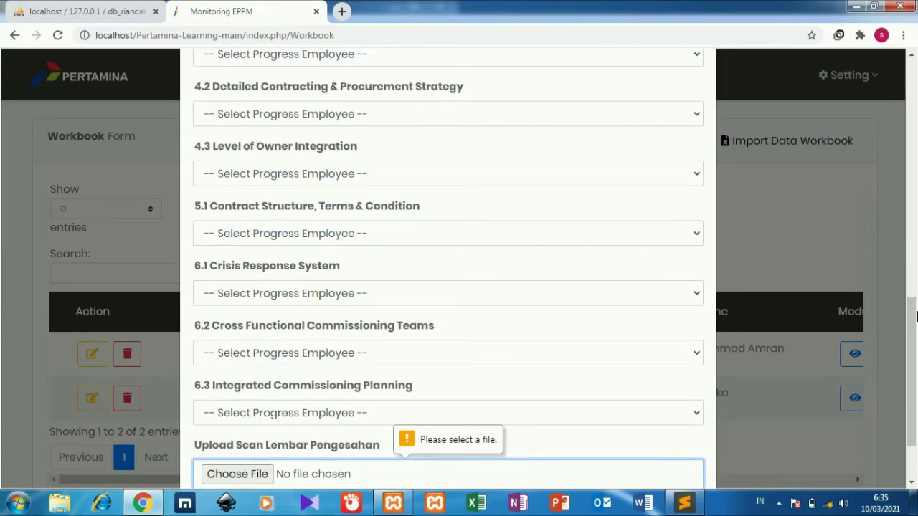
left_click_drag(914, 318, 916, 215)
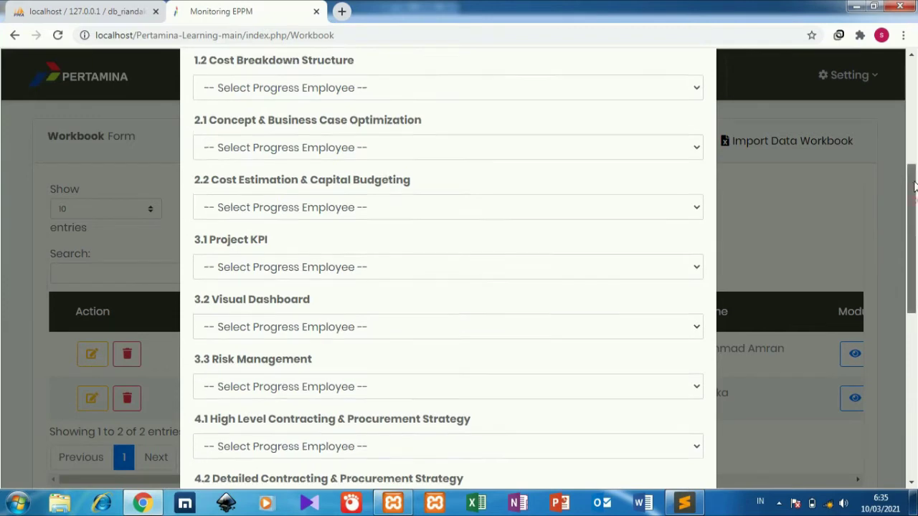
scroll(472, 172, "up", 3)
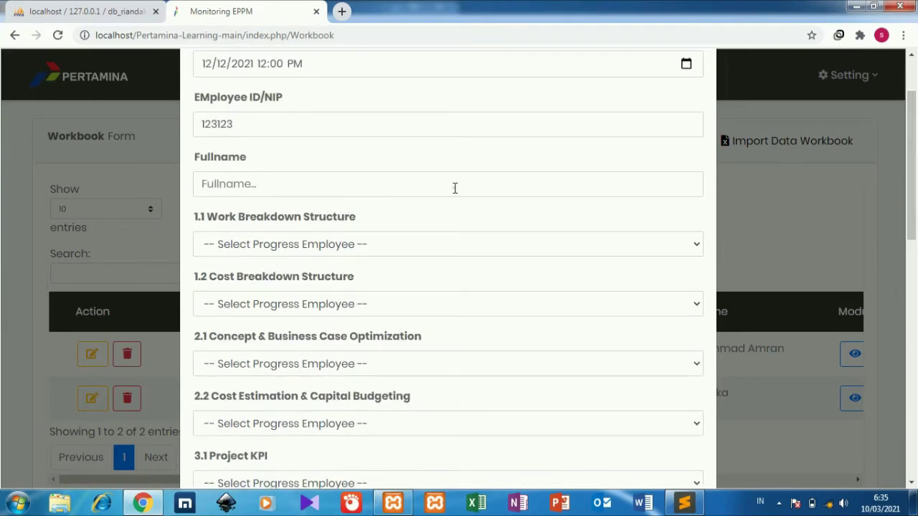
Enter the employee's name; set 1.1, 1.2 On Progress, 2.1 Not Yet Started, 2.2 Done. Acc
left_click(455, 188)
type("ahmad")
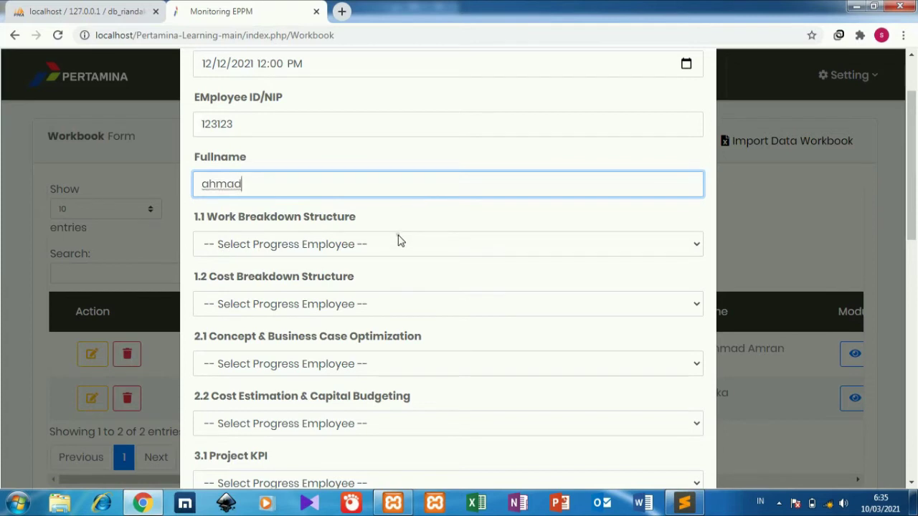
left_click(399, 242)
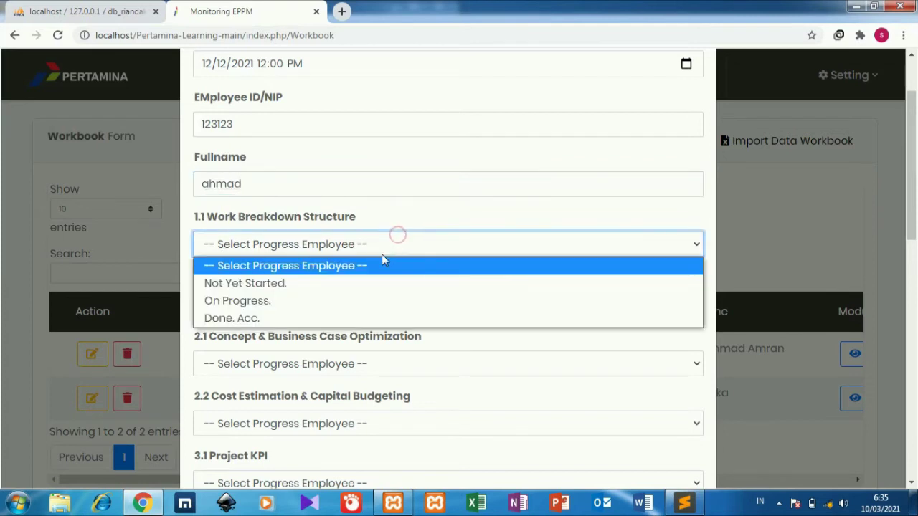
left_click(340, 307)
left_click(340, 304)
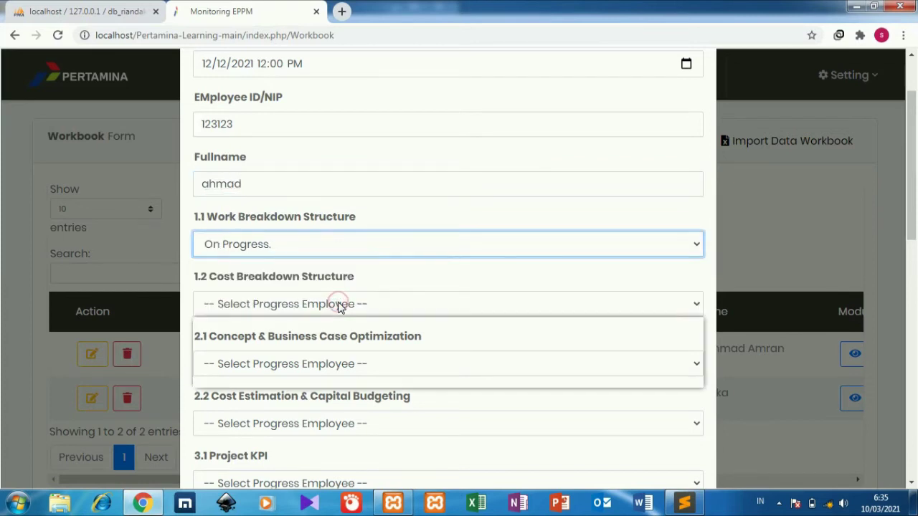
left_click(318, 358)
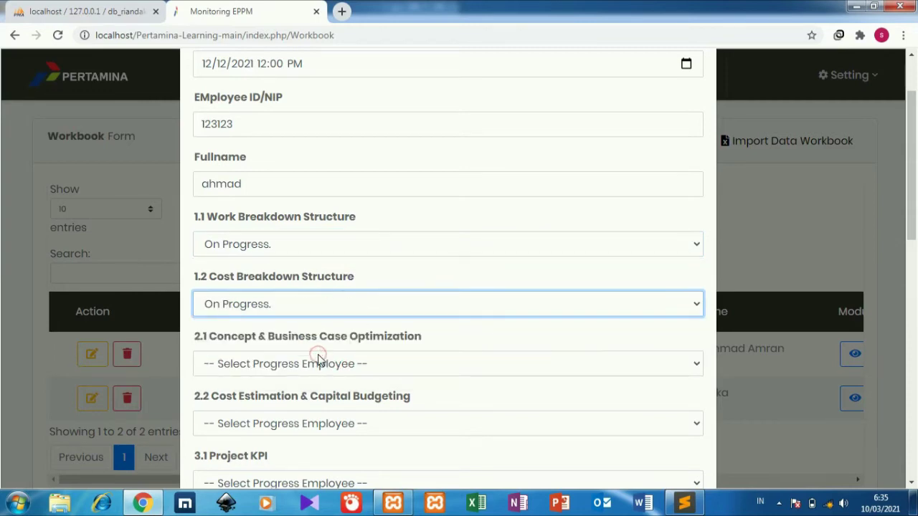
left_click(318, 357)
left_click(307, 406)
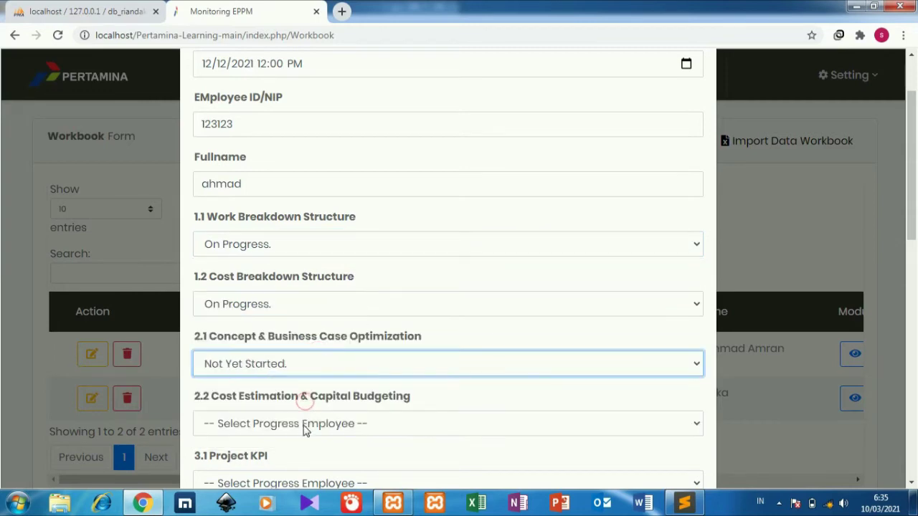
left_click(304, 426)
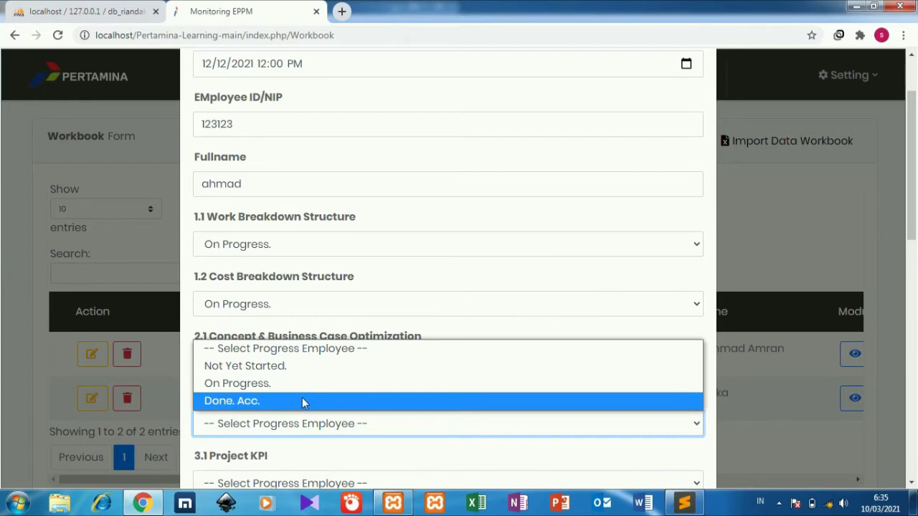
left_click(304, 401)
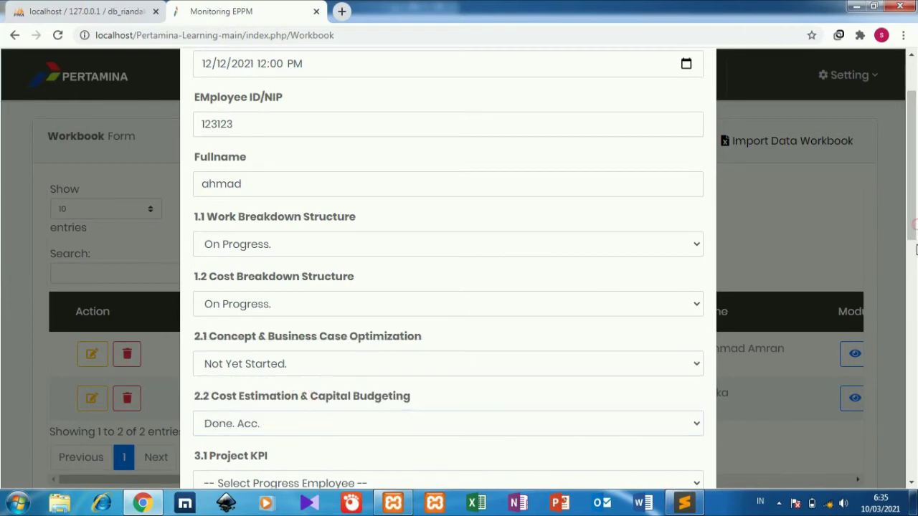
Set 3.1 Not Yet Started, 3.2 On Progress, and 3.3 Risk Management Done. Acc
left_click_drag(916, 248, 914, 251)
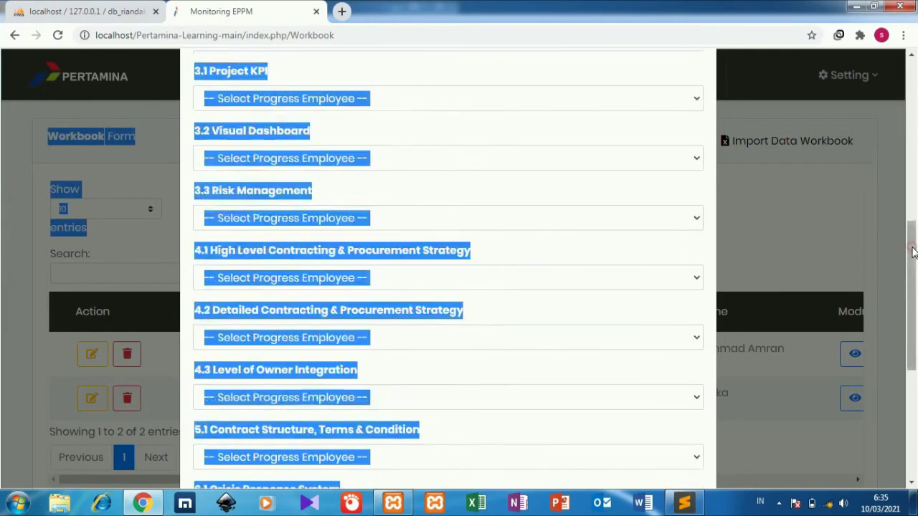
left_click(609, 307)
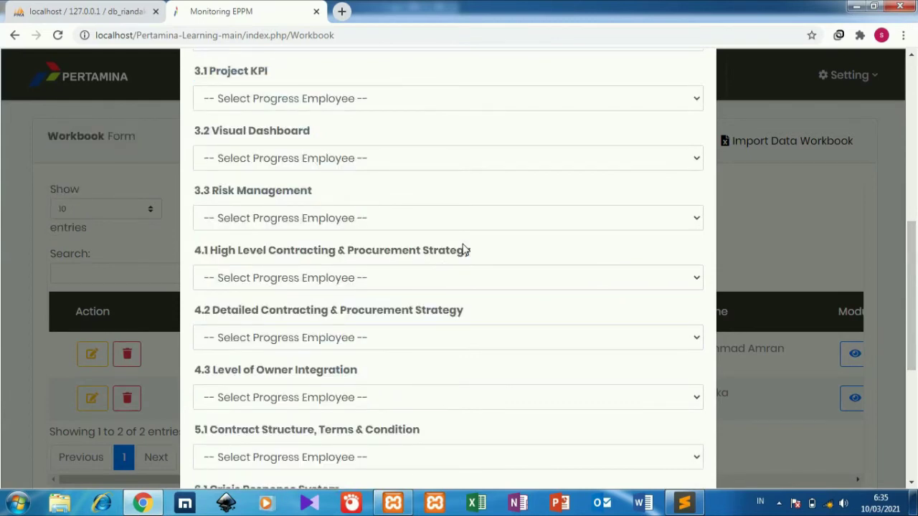
left_click_drag(912, 262, 912, 238)
left_click(466, 172)
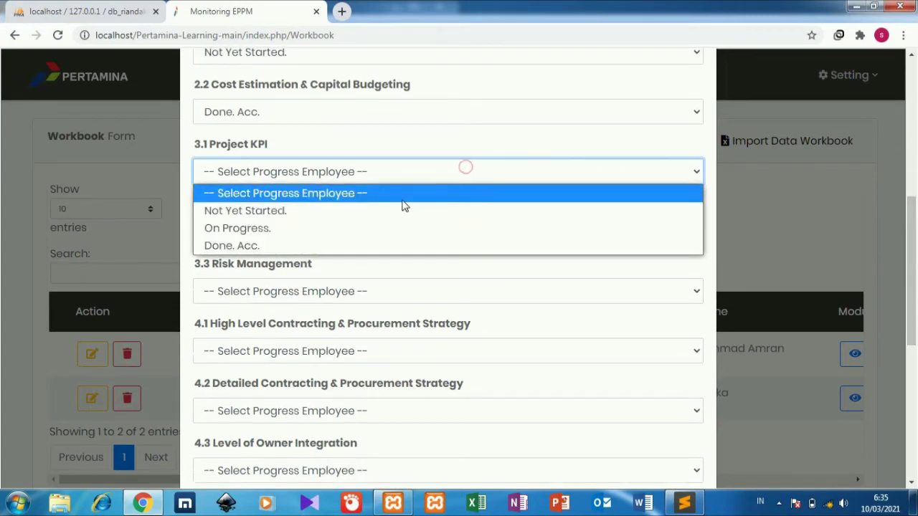
left_click(377, 214)
left_click(351, 238)
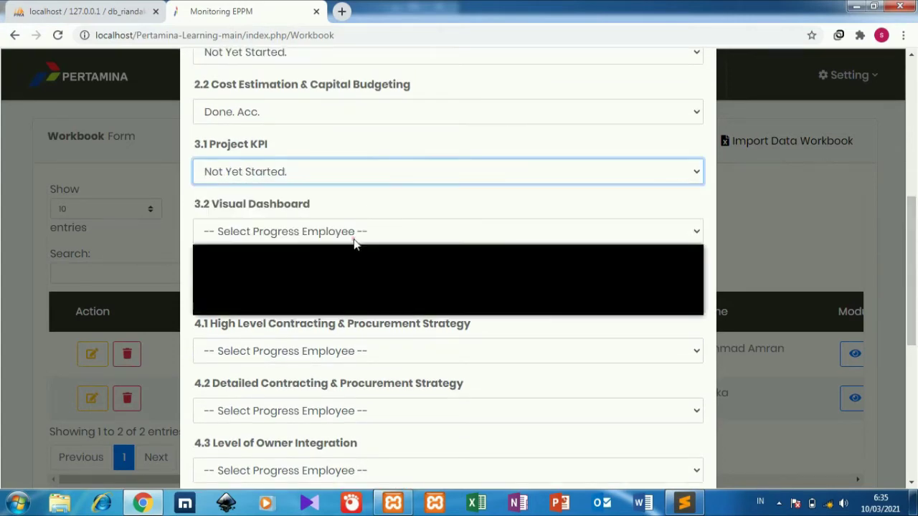
left_click(319, 290)
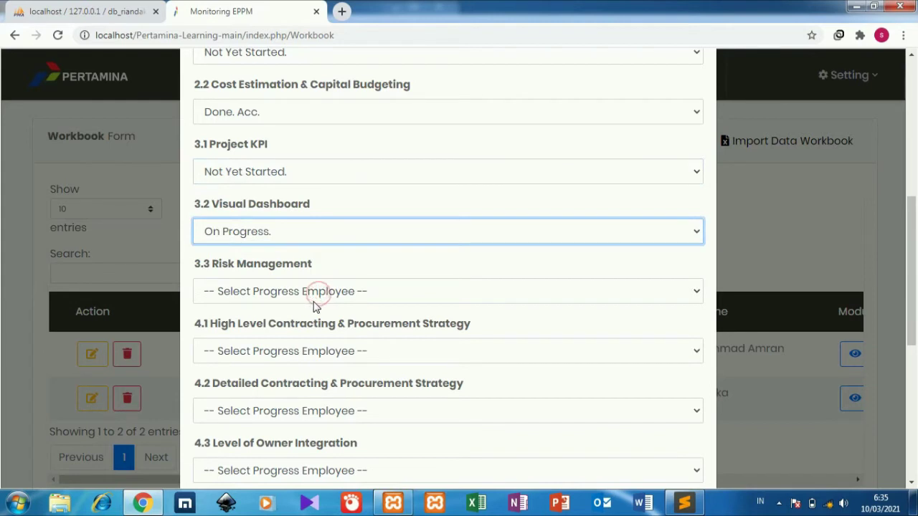
left_click(316, 300)
left_click(273, 367)
Set 4.1 Not Yet Started, and 4.2 and 4.3 to Done. Acc
left_click(273, 367)
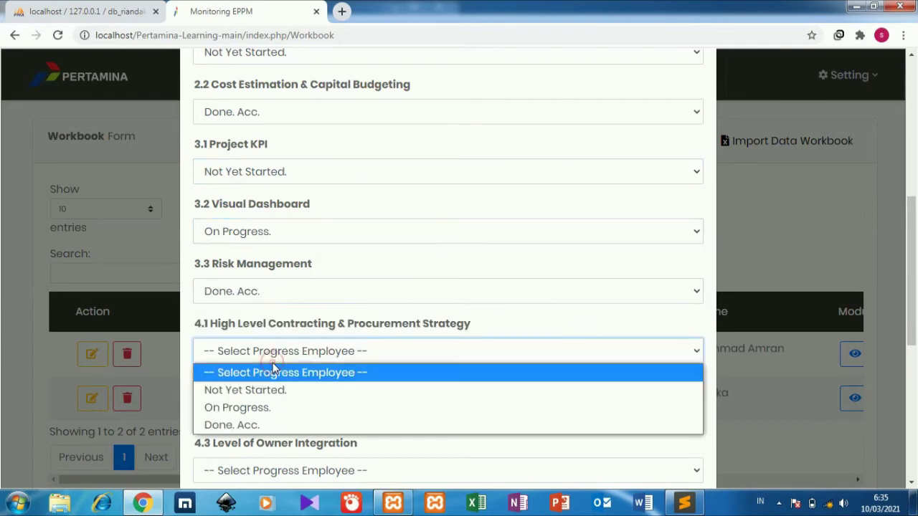
left_click(260, 392)
left_click(257, 421)
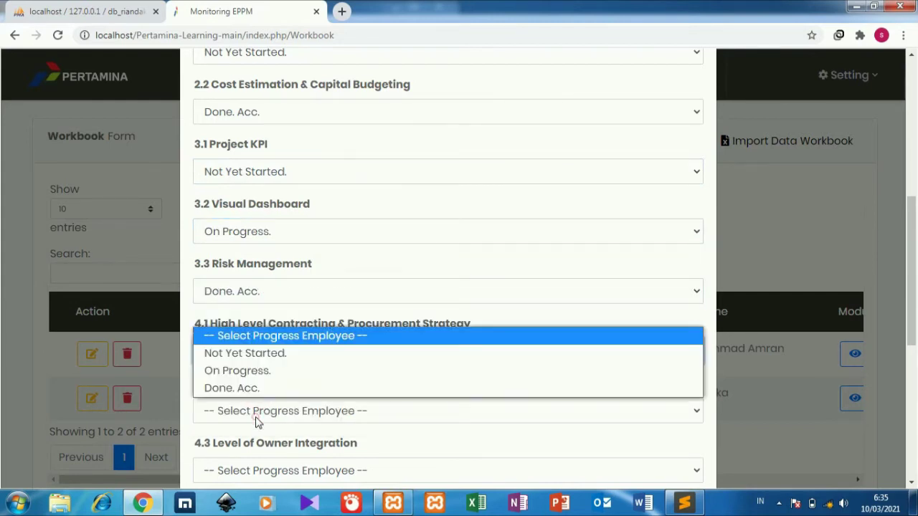
left_click(288, 387)
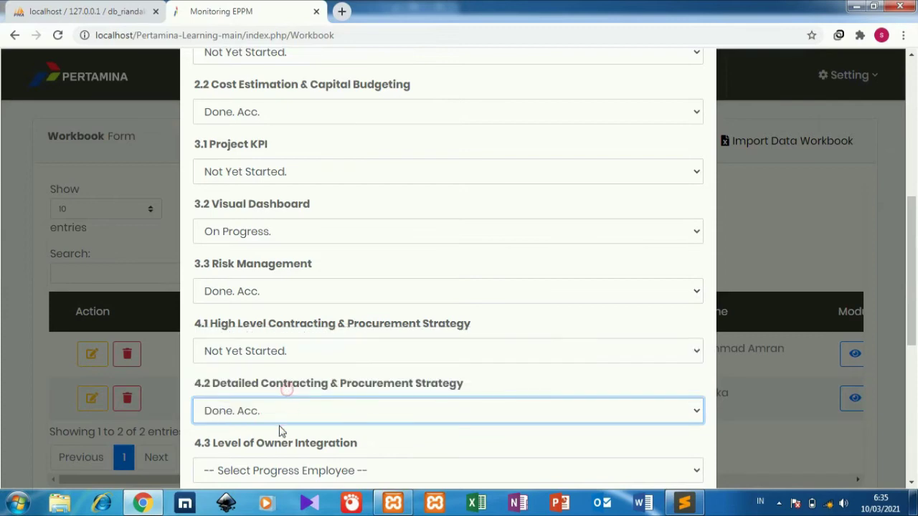
left_click(272, 466)
left_click(287, 449)
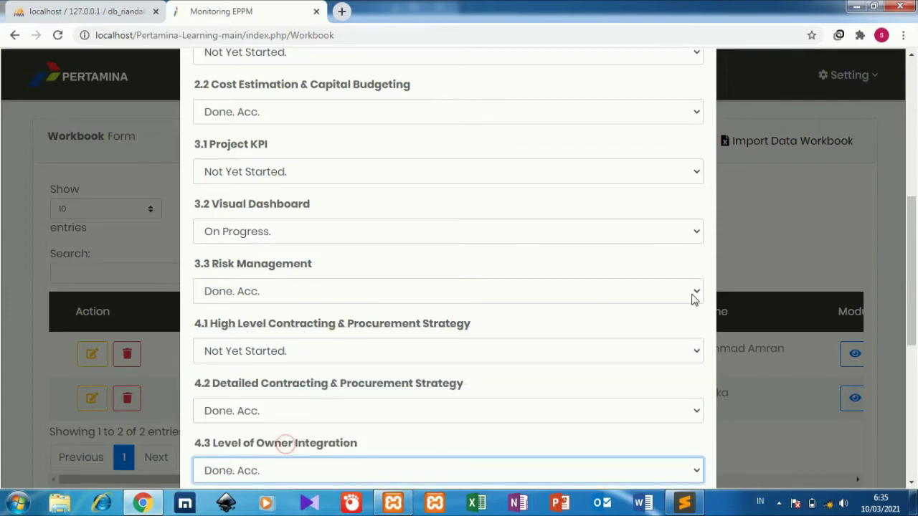
Set 5.1 Not Yet Started, 6.1 On Progress, 6.2 Done. Acc., 6.3 Not Yet Started
left_click_drag(910, 299, 909, 431)
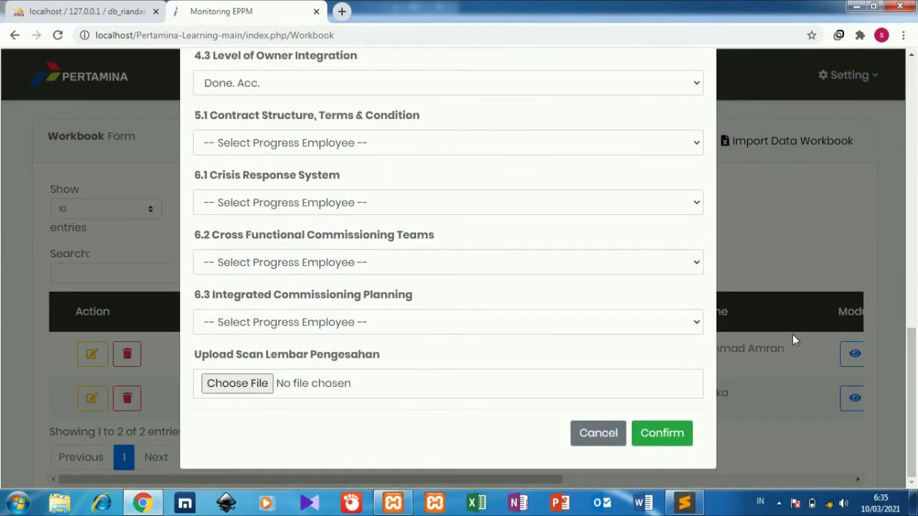
left_click(514, 152)
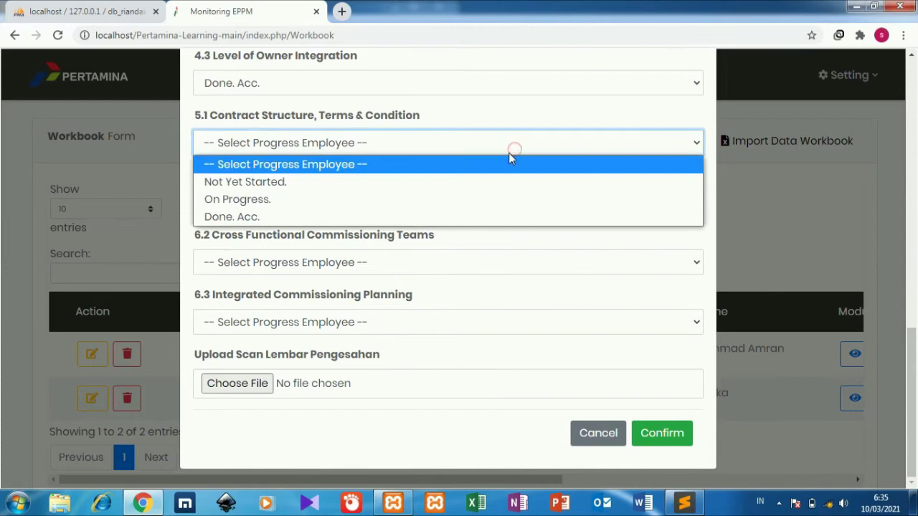
left_click(452, 182)
left_click(446, 205)
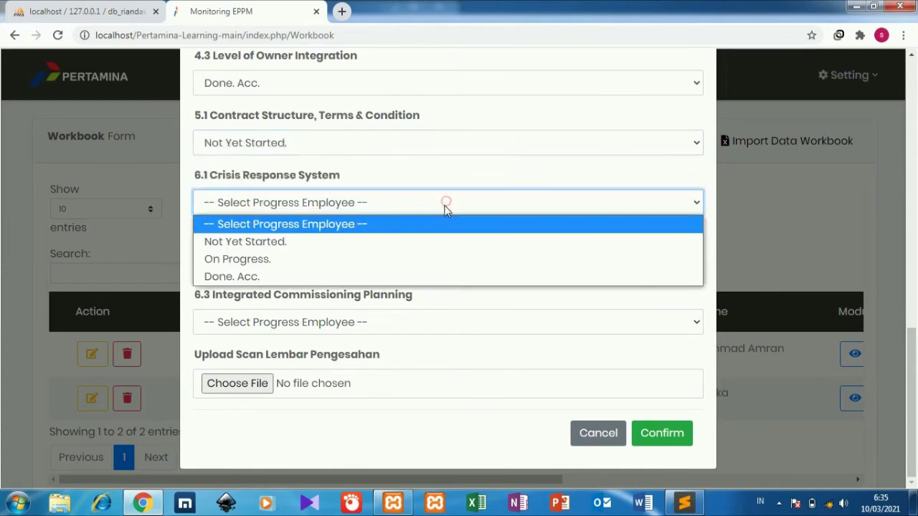
left_click(424, 261)
left_click(423, 264)
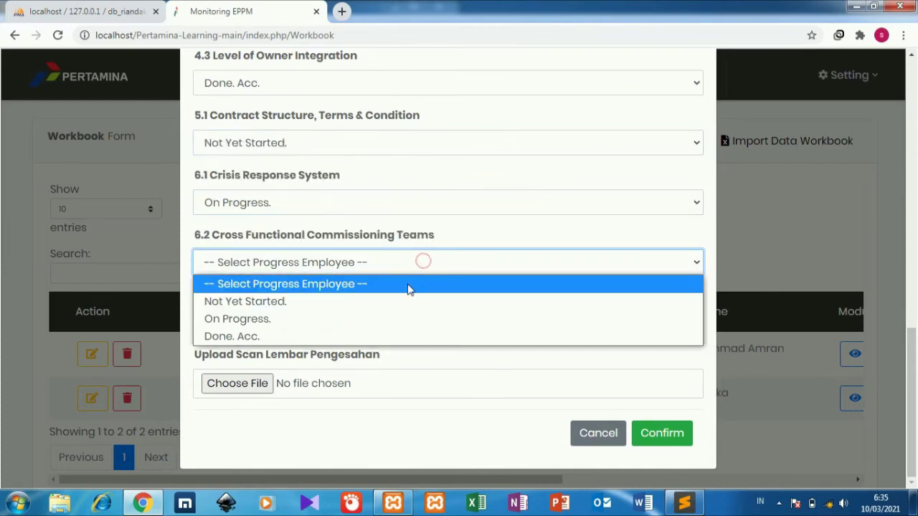
left_click(393, 336)
left_click(392, 331)
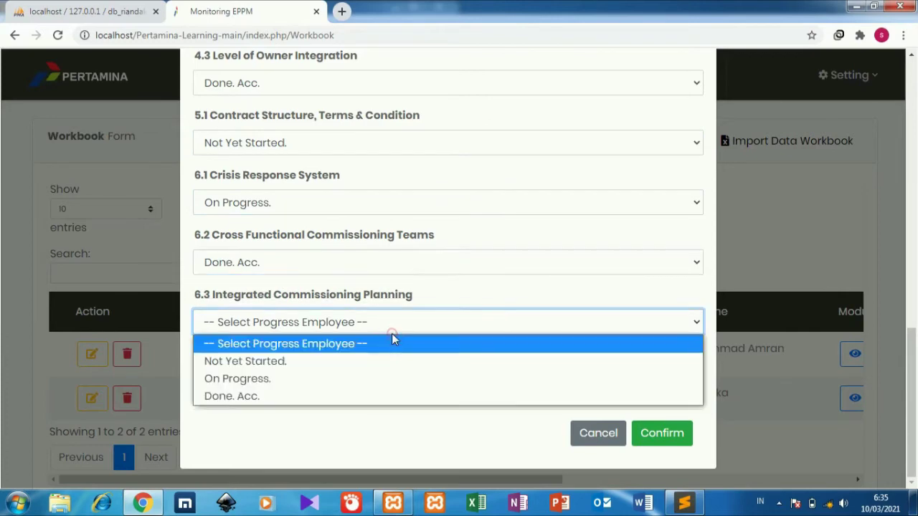
left_click(359, 372)
Attach 246x0w.png as the signature-sheet scan and confirm the workbook record
left_click(260, 386)
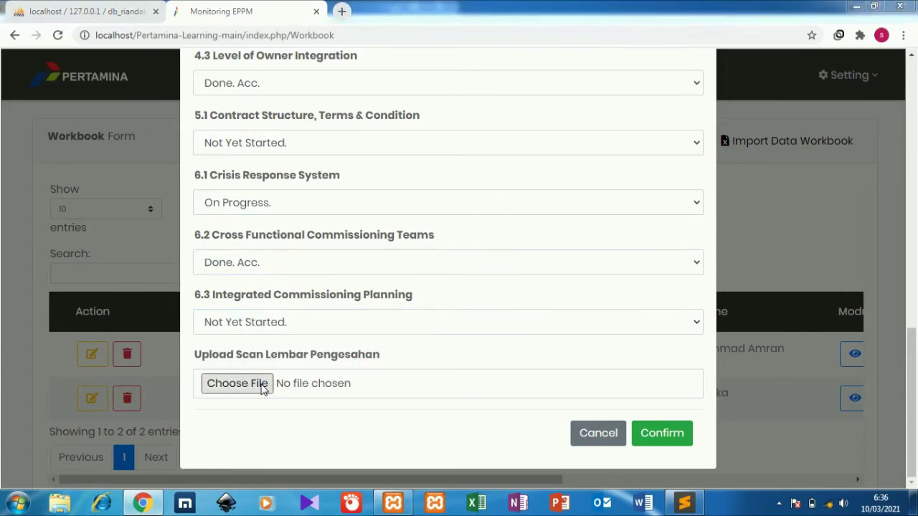
left_click(159, 351)
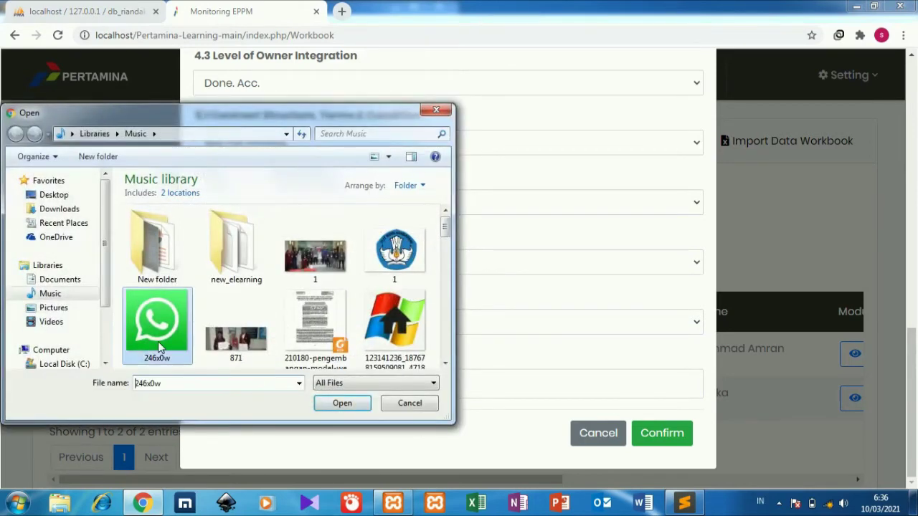
left_click(321, 403)
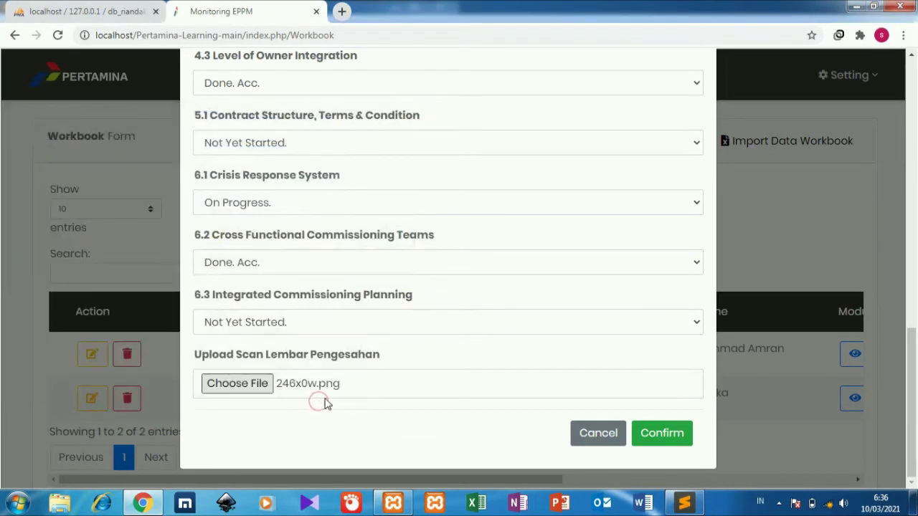
left_click(650, 438)
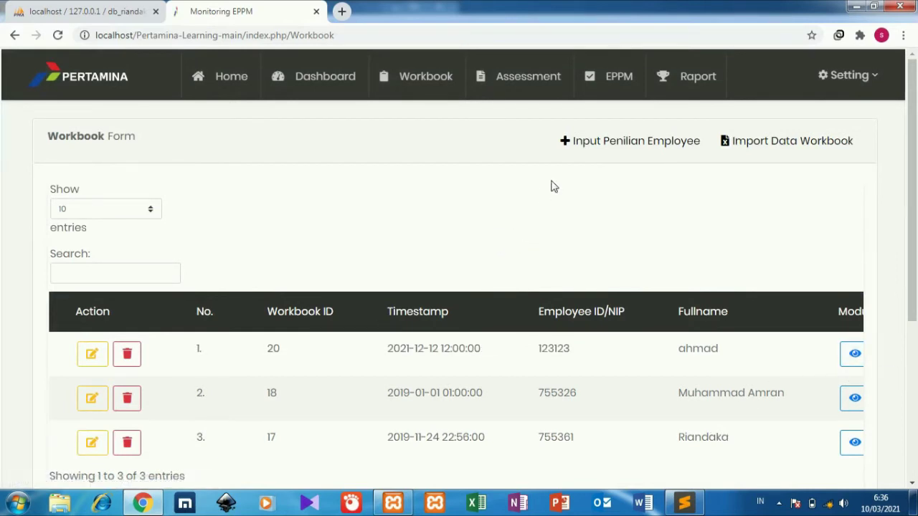
Start a new assessment on the Assessment page for the new employee
left_click(535, 82)
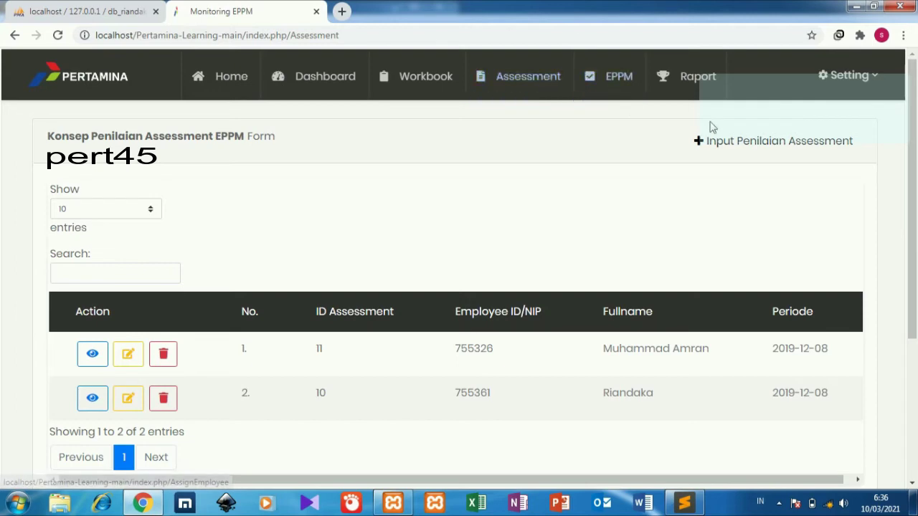
left_click(722, 143)
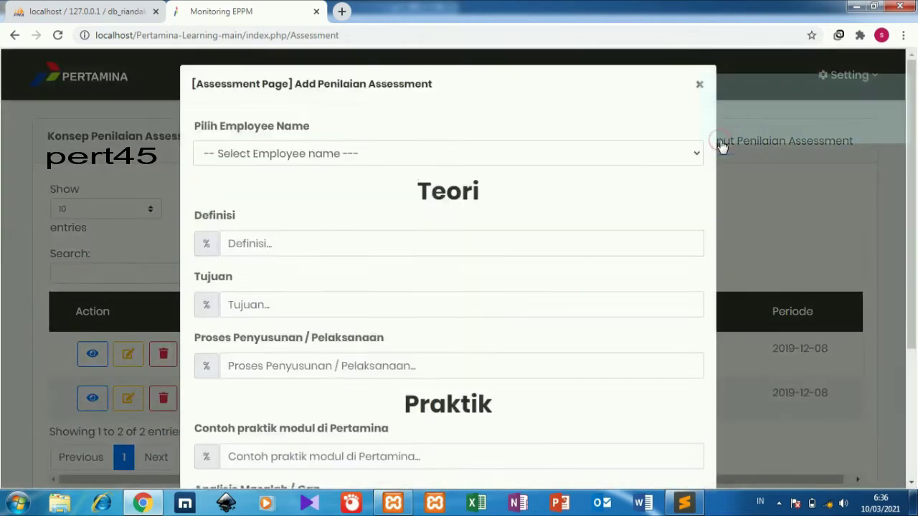
left_click(528, 158)
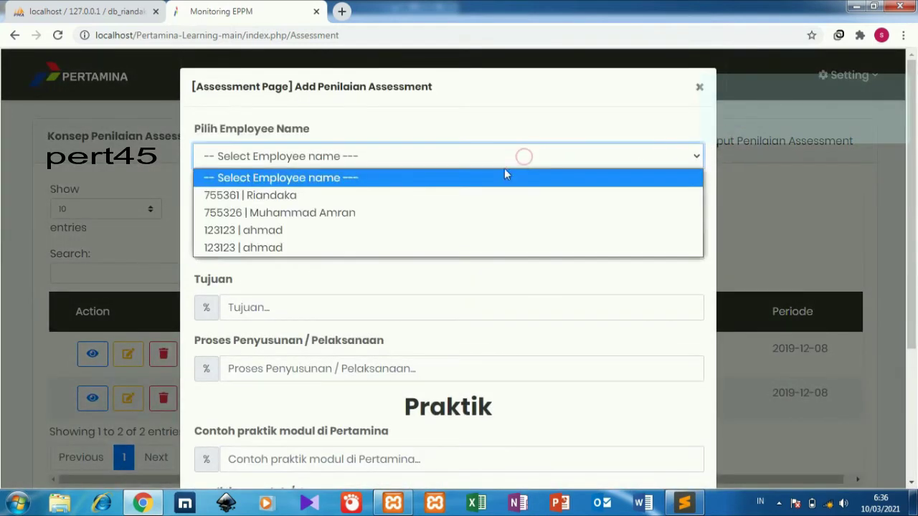
left_click(442, 231)
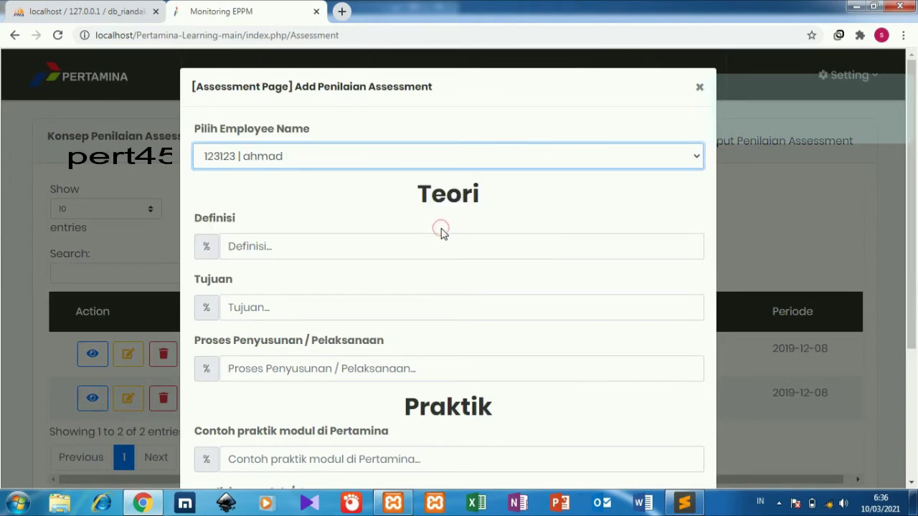
Enter 20 for the Definisi, Tujuan, and Proses Penyusunan / Pelaksanaan scores
left_click(438, 244)
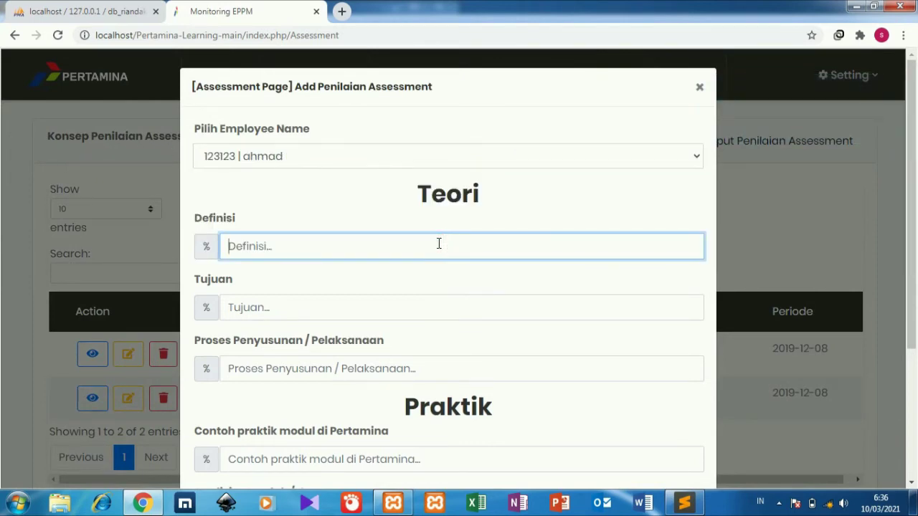
type("20")
left_click(411, 307)
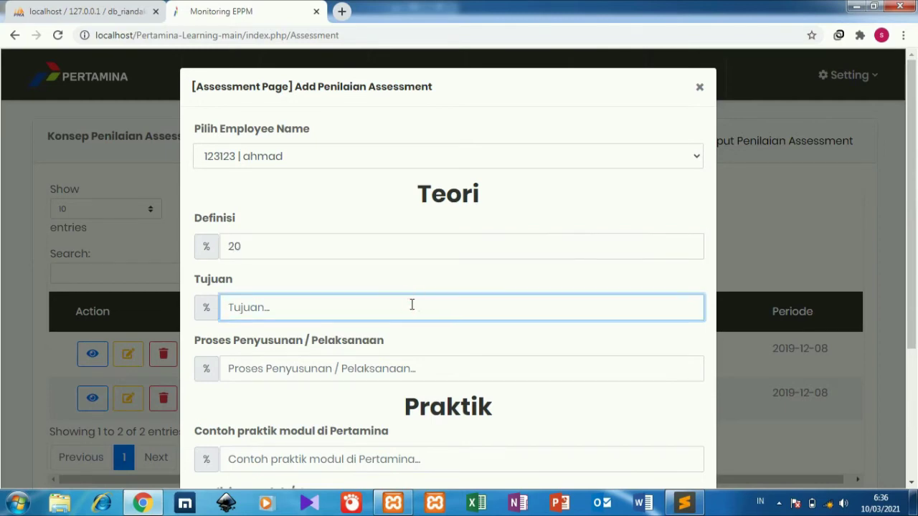
type("20")
left_click(385, 362)
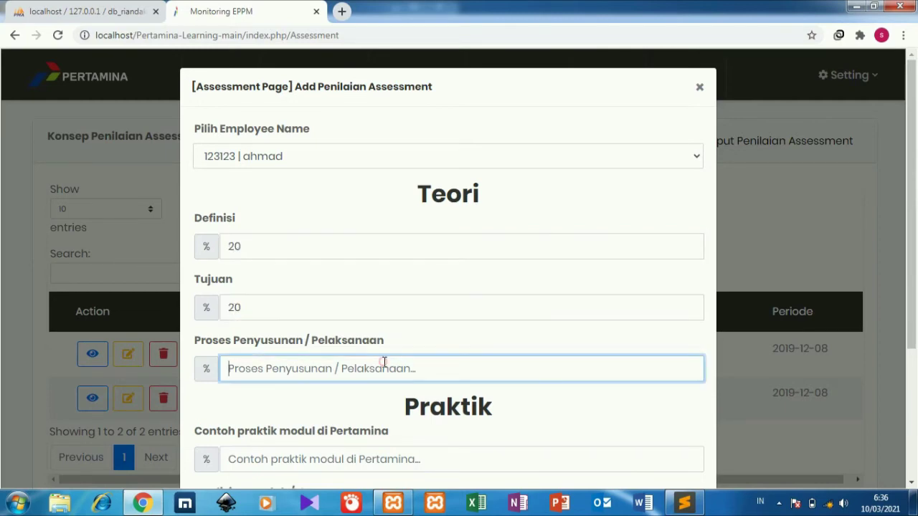
type("20")
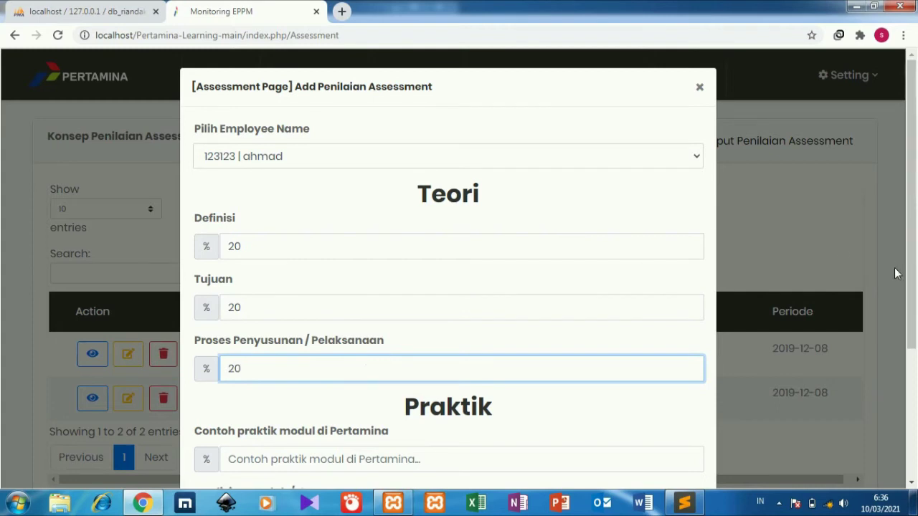
Enter 20 for Contoh praktik modul, Analisis Masalah / Gap, Solusi / Improvement, and submit
left_click_drag(916, 295, 911, 415)
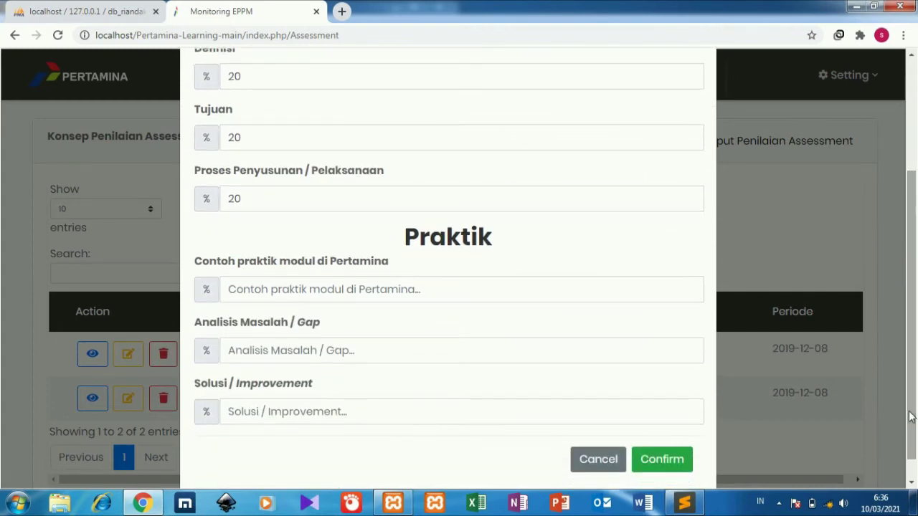
left_click(430, 289)
type("20")
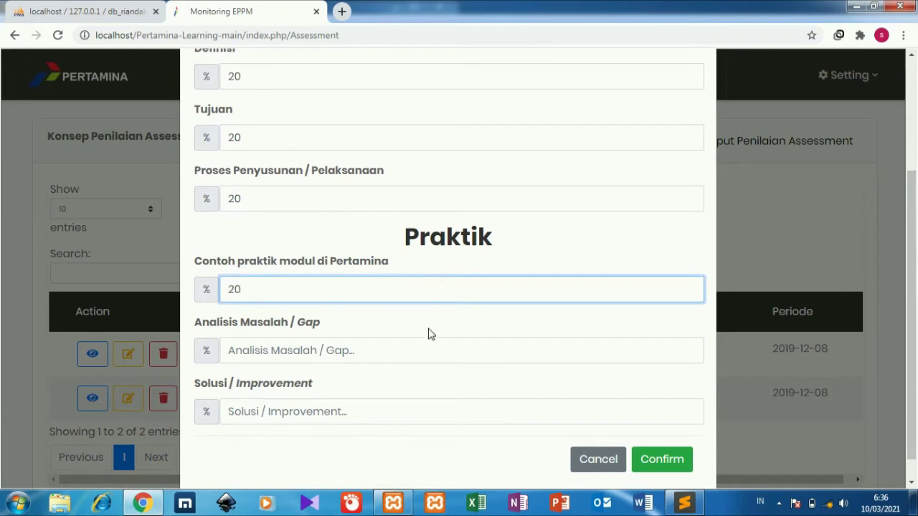
left_click(427, 349)
type("20")
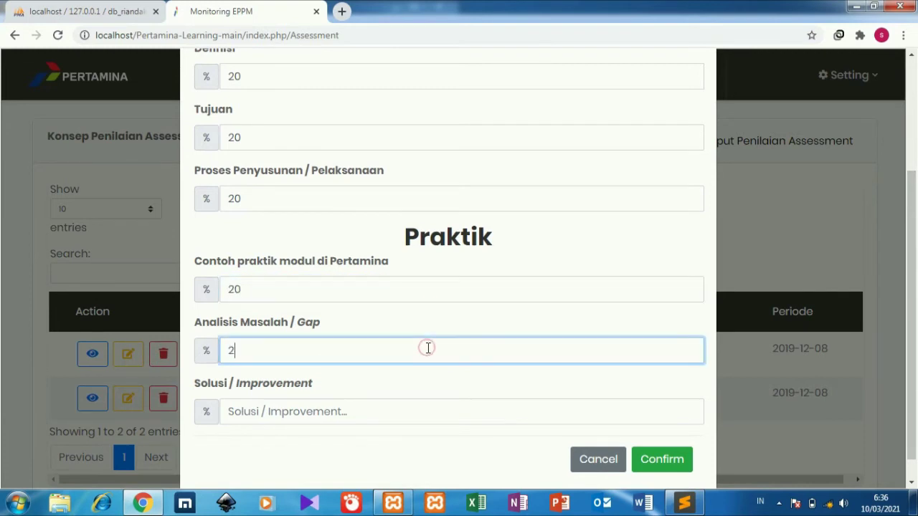
left_click(406, 413)
type("20")
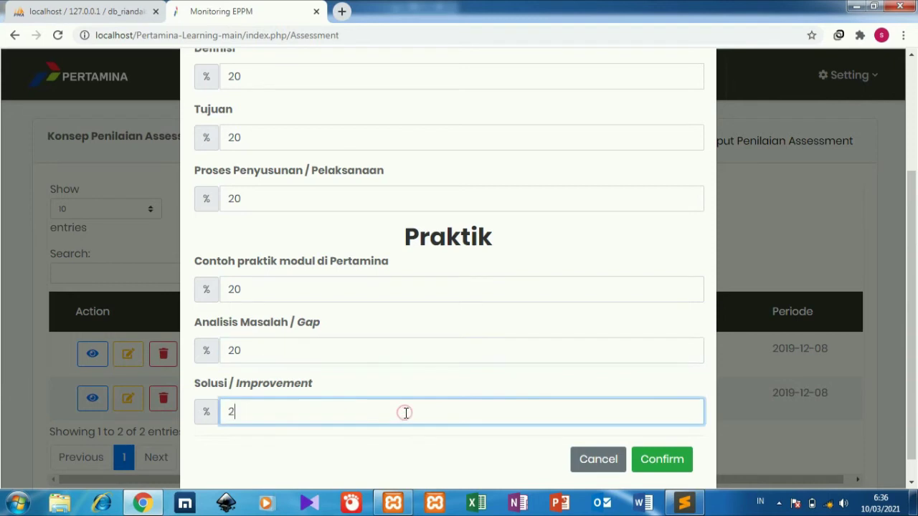
left_click(662, 463)
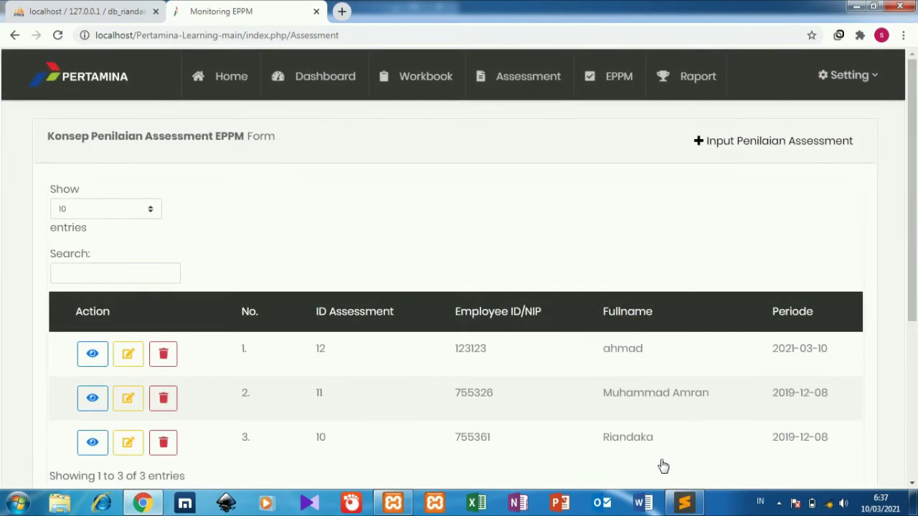
Review assessment 10's details, close them, and go to the EPPM records page
scroll(818, 365, "down", 2)
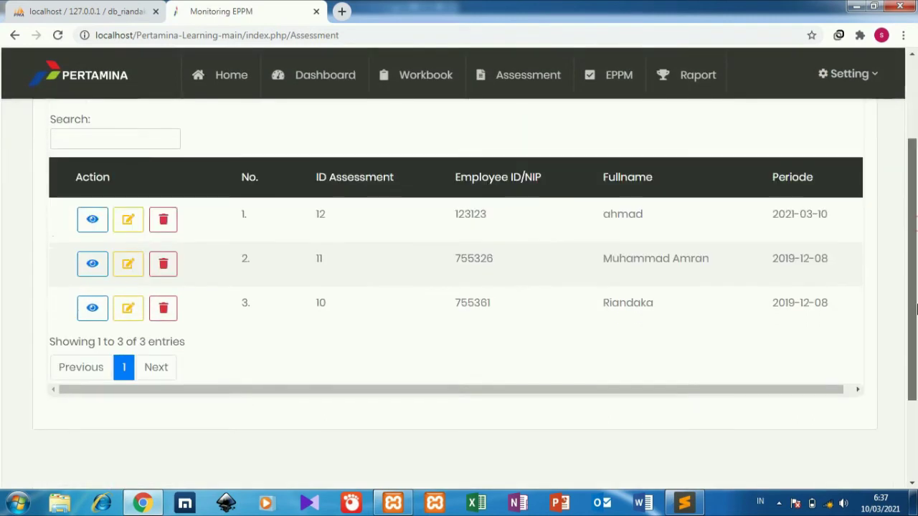
left_click_drag(806, 386, 645, 399)
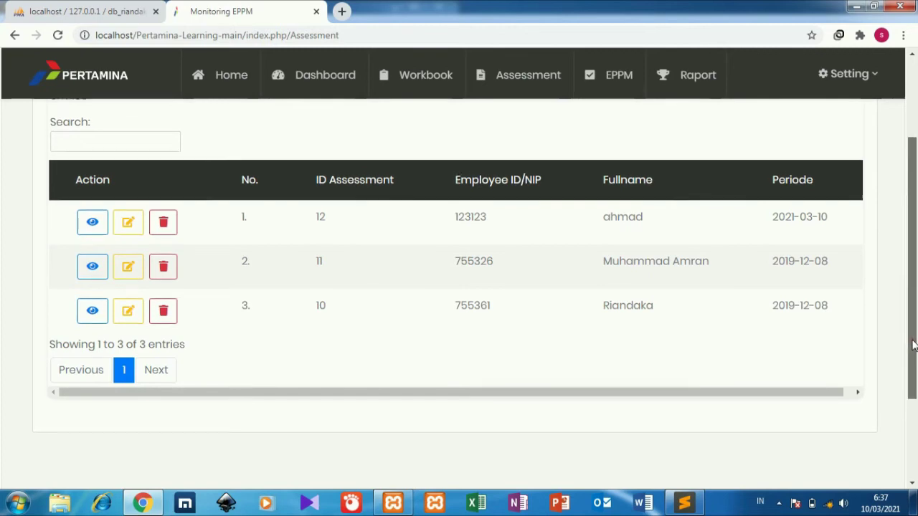
scroll(911, 201, "up", 1)
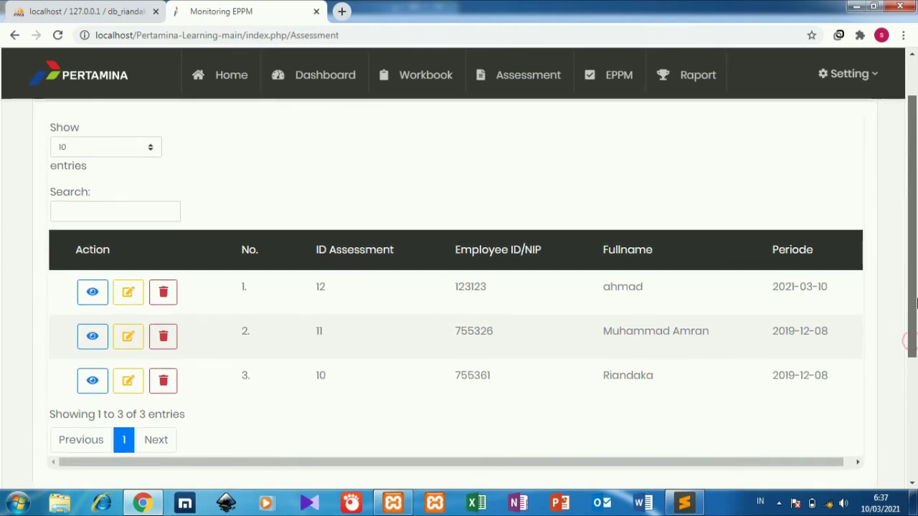
left_click(92, 387)
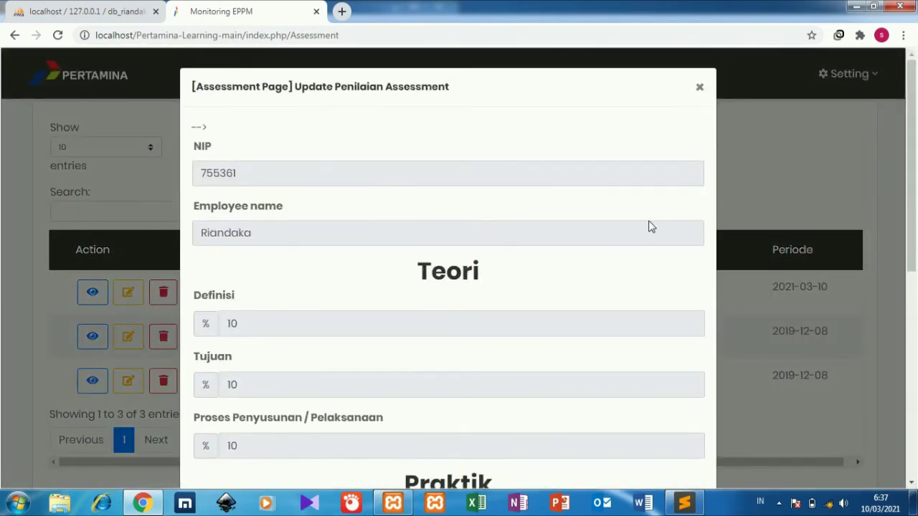
mouse_move(912, 212)
left_mouse_down()
mouse_move(914, 331)
mouse_move(914, 213)
left_mouse_up()
left_click(835, 183)
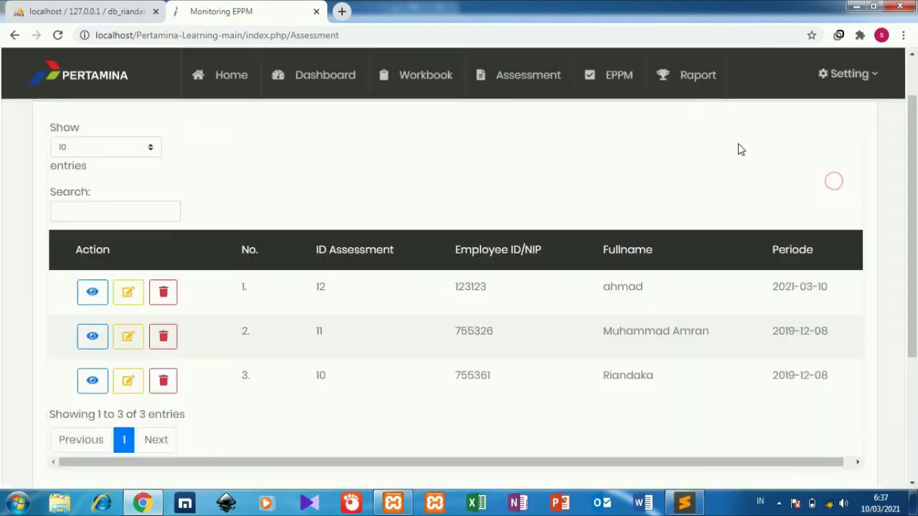
left_click(614, 86)
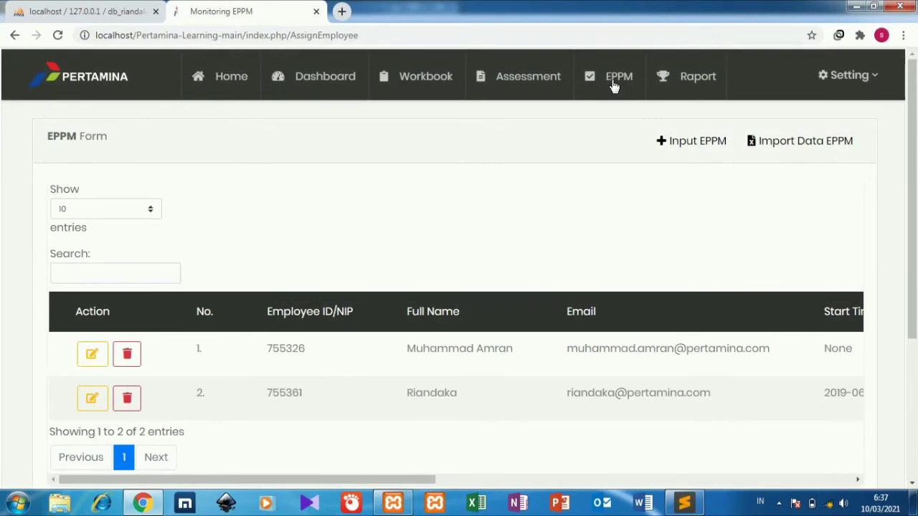
Start a new EPPM entry with the employee ID, then autofill the employee's full name and email
left_click(680, 141)
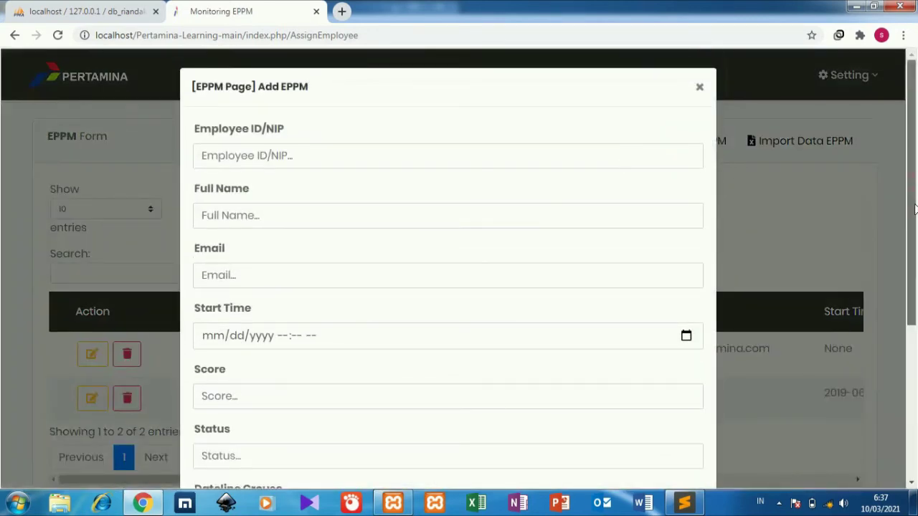
left_click_drag(914, 185, 485, 146)
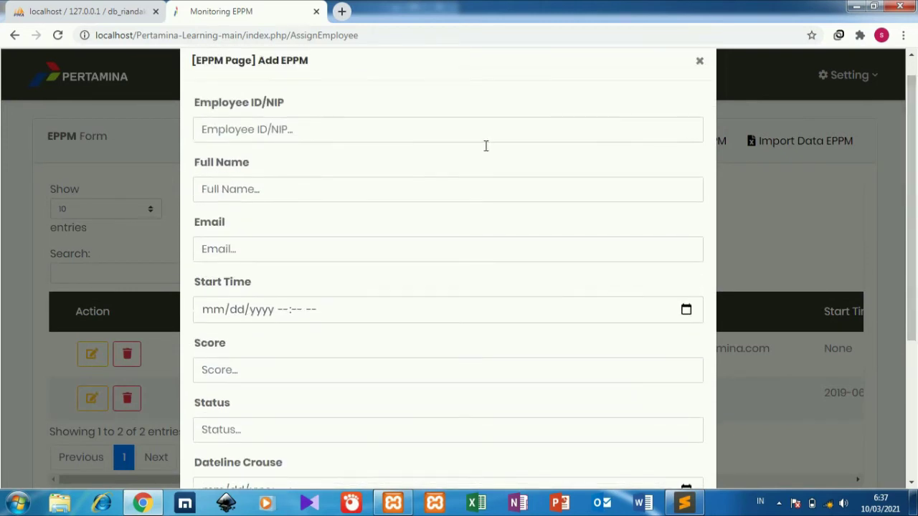
left_click(385, 131)
type("123123")
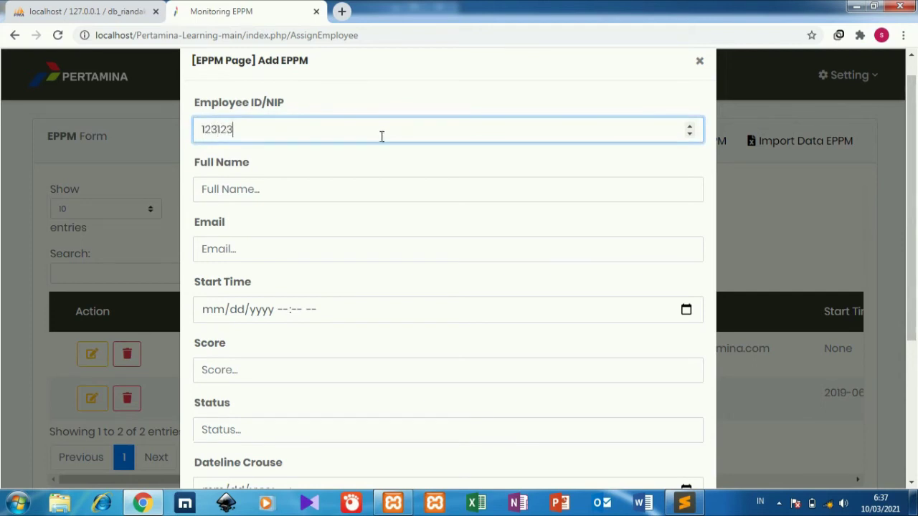
left_click(353, 188)
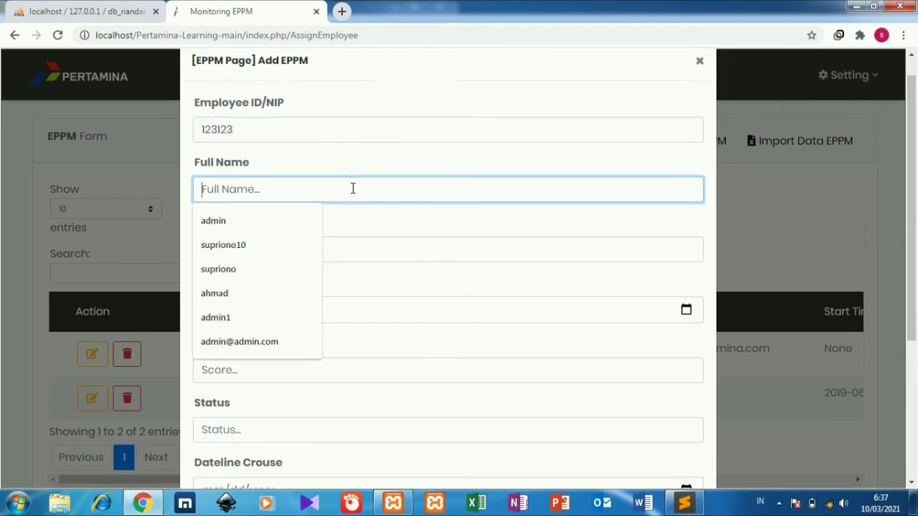
type("ahmad")
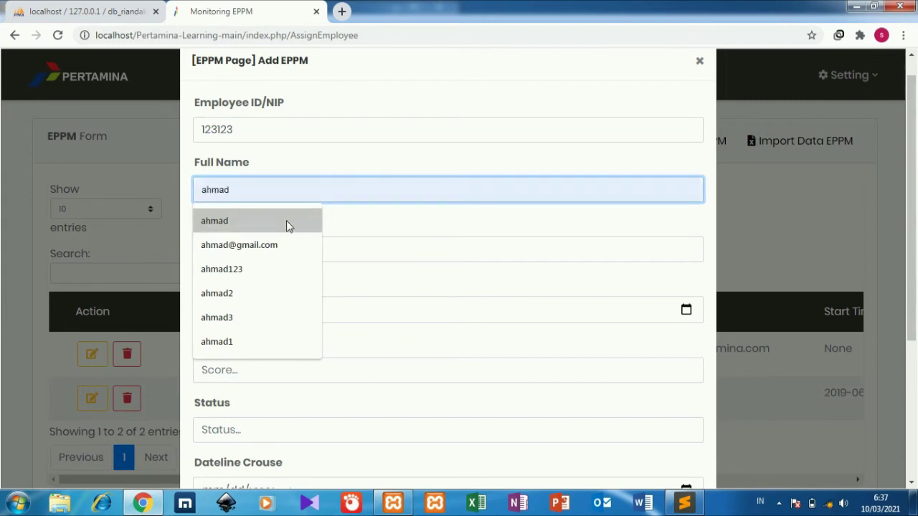
left_click(286, 220)
Set the start time to 12/12/2021 at 00 minutes, score 100, and status done
left_click(220, 309)
type("1")
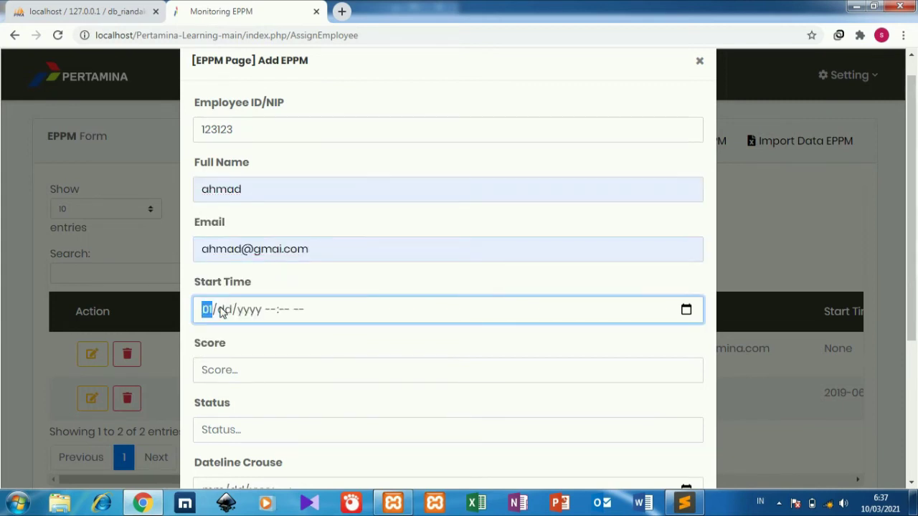
type("2/12/2")
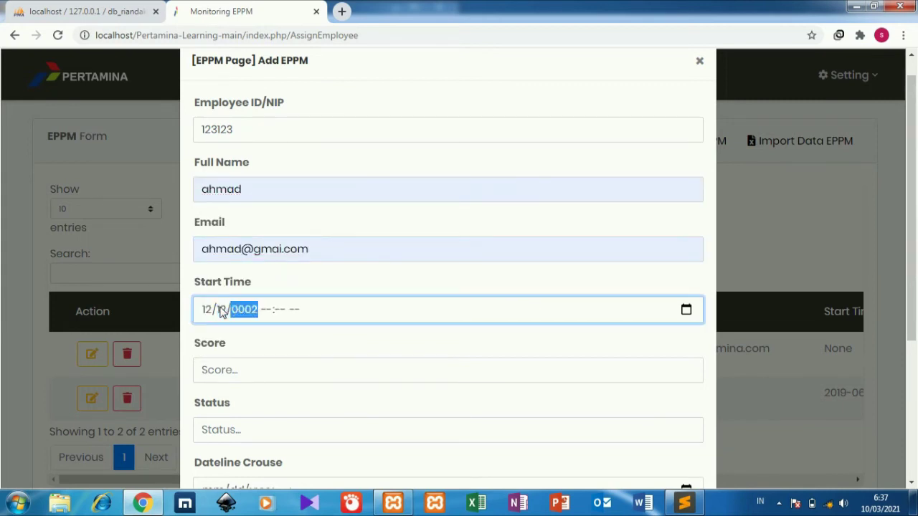
type("021")
key("Tab")
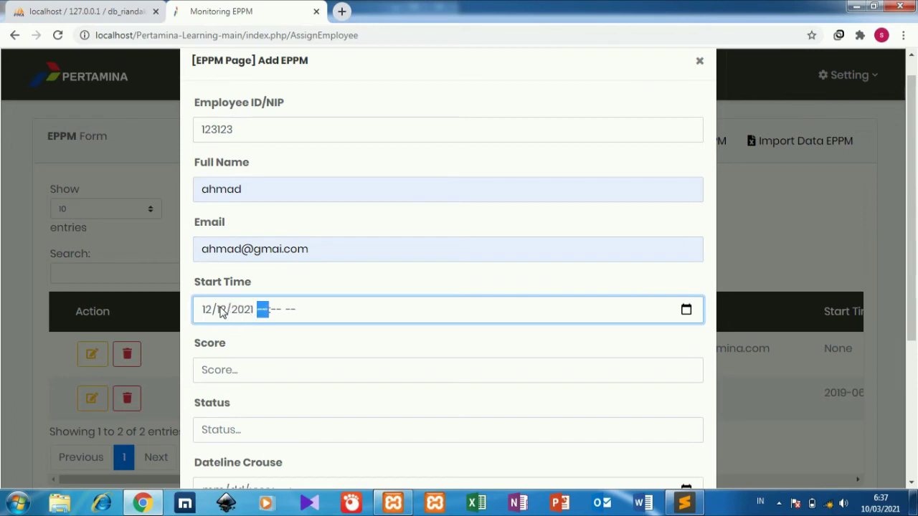
key("Tab")
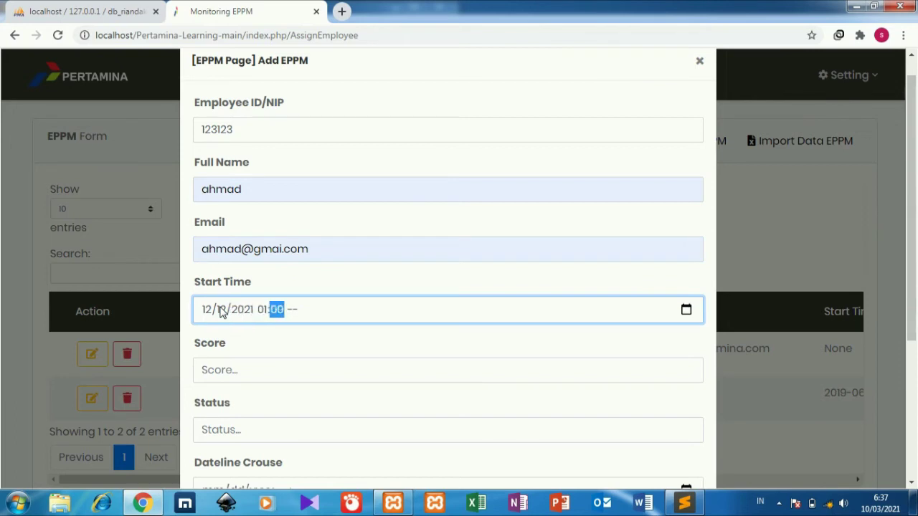
type("00")
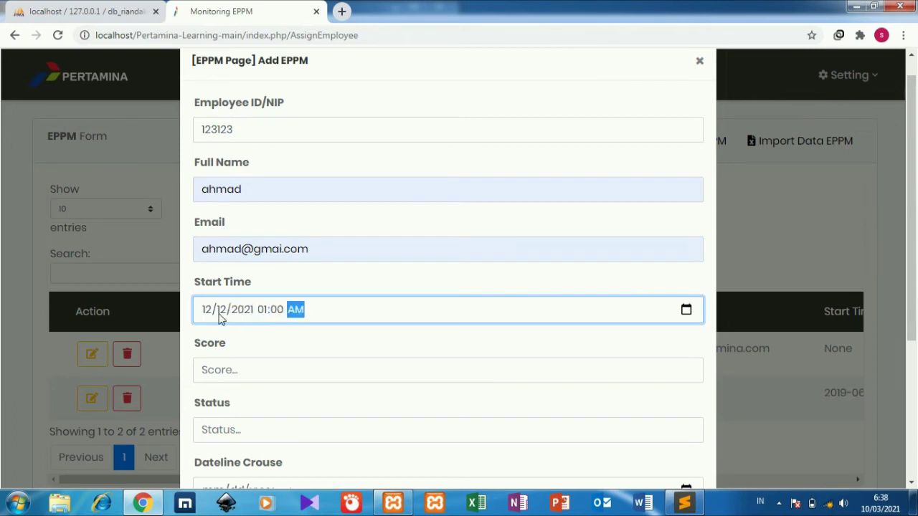
left_click(249, 380)
type("100")
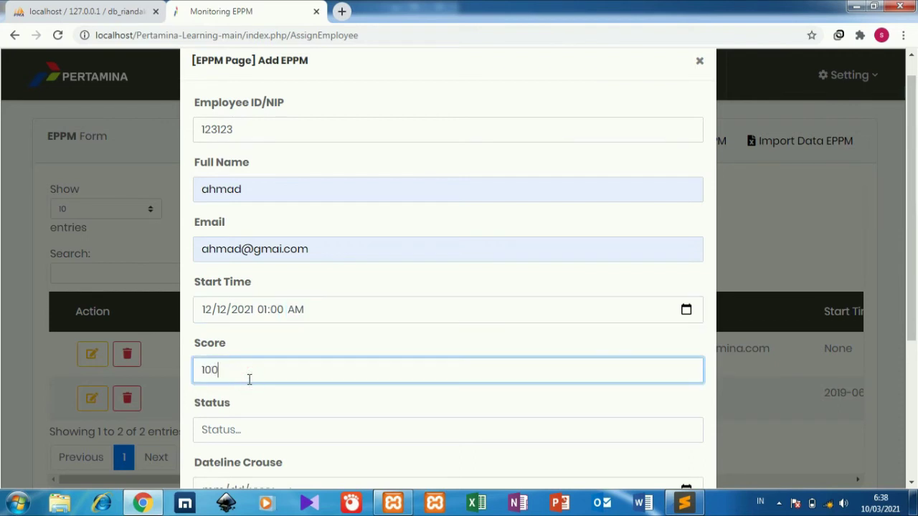
left_click_drag(914, 279, 915, 360)
left_click(581, 292)
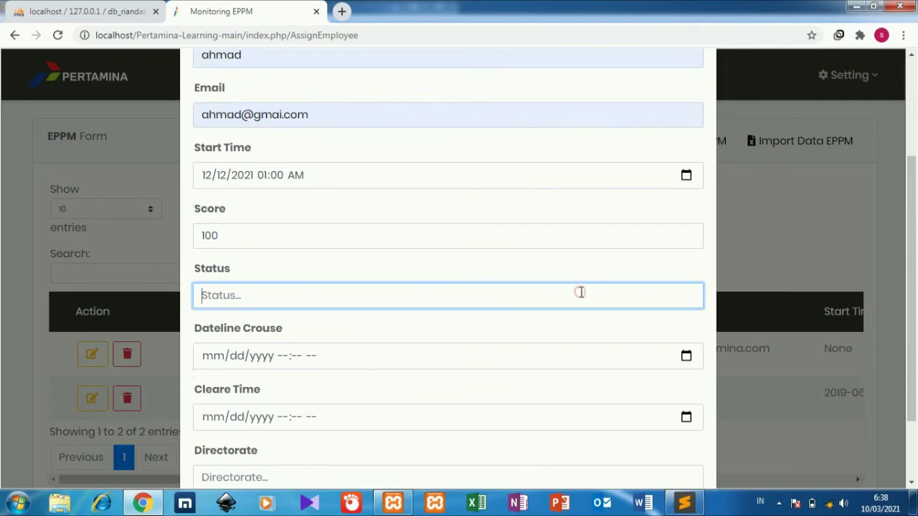
type("done")
Set the course deadline to 11/11/0020 with 59 minutes, AM
left_click(215, 358)
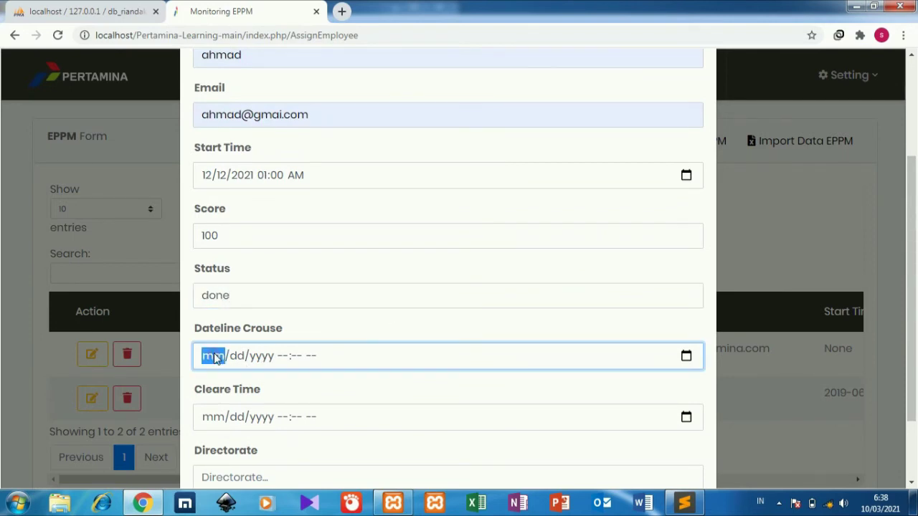
type("11/")
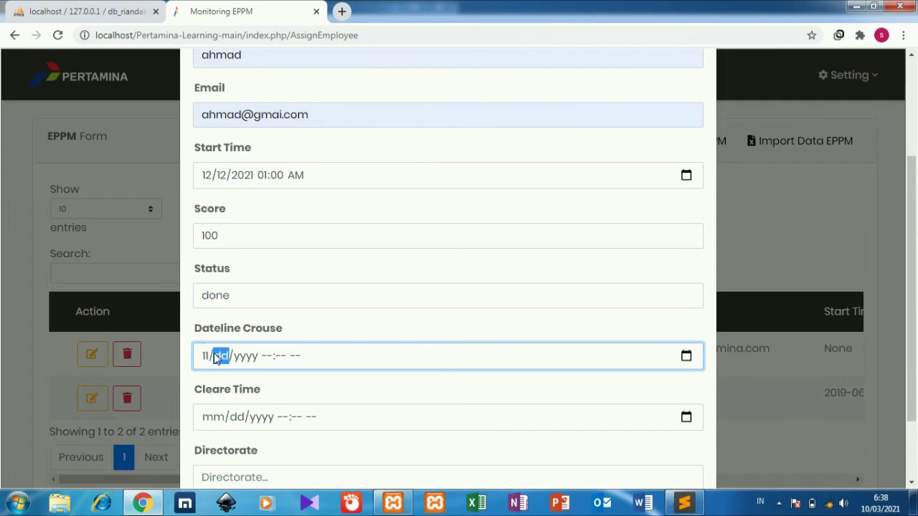
type("1")
type("1/00")
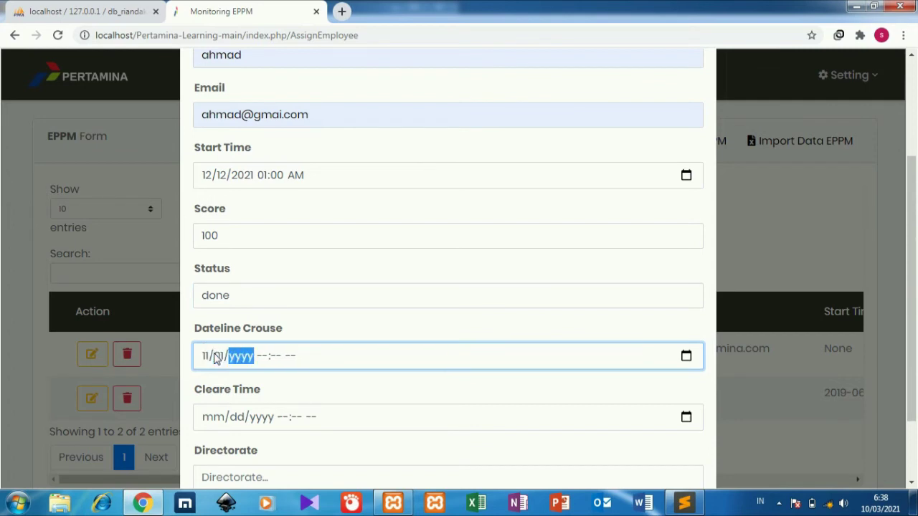
type("2022")
key("Tab")
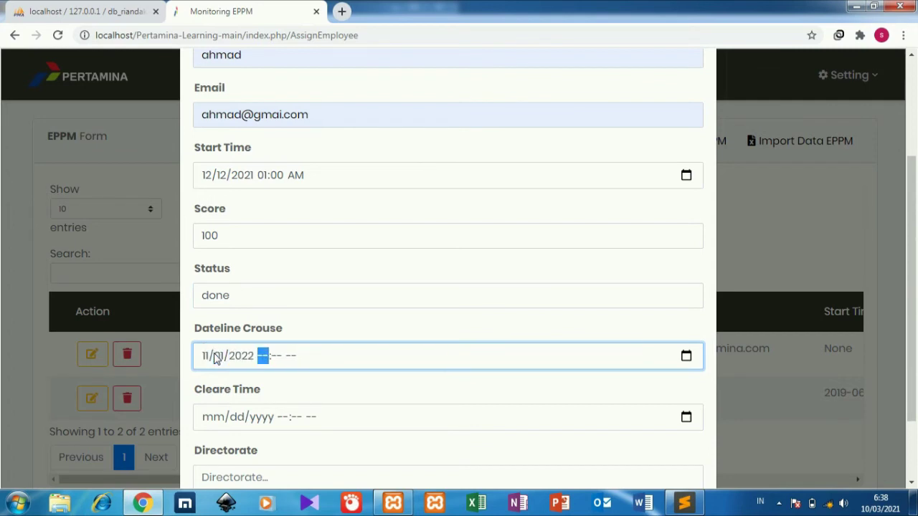
key("Tab")
key("Down")
key("Tab")
key("Down")
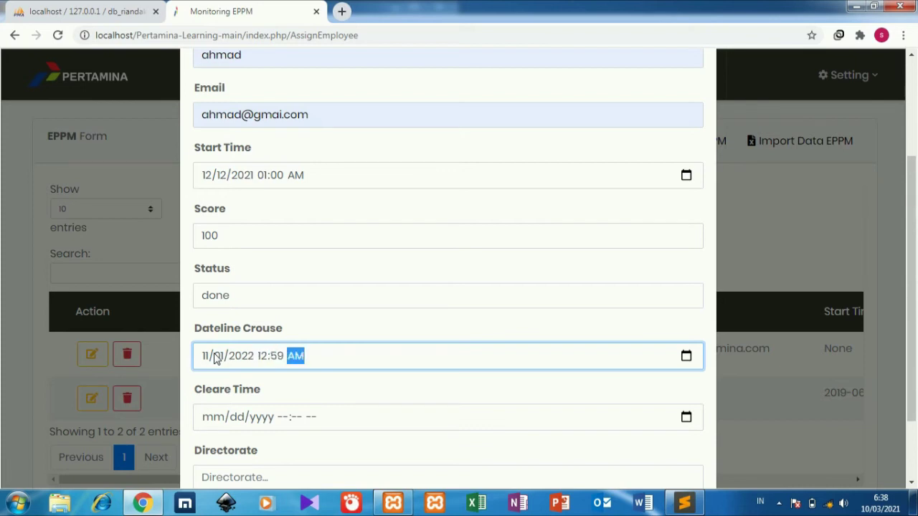
Set clear time 12/12/2021 01:59, fill in the directorate, and submit the entry
left_click(213, 417)
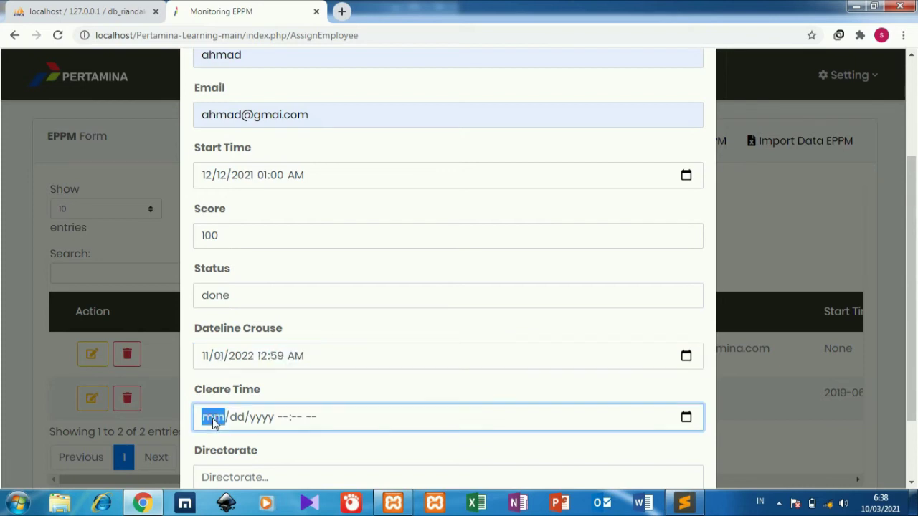
type("12/12/")
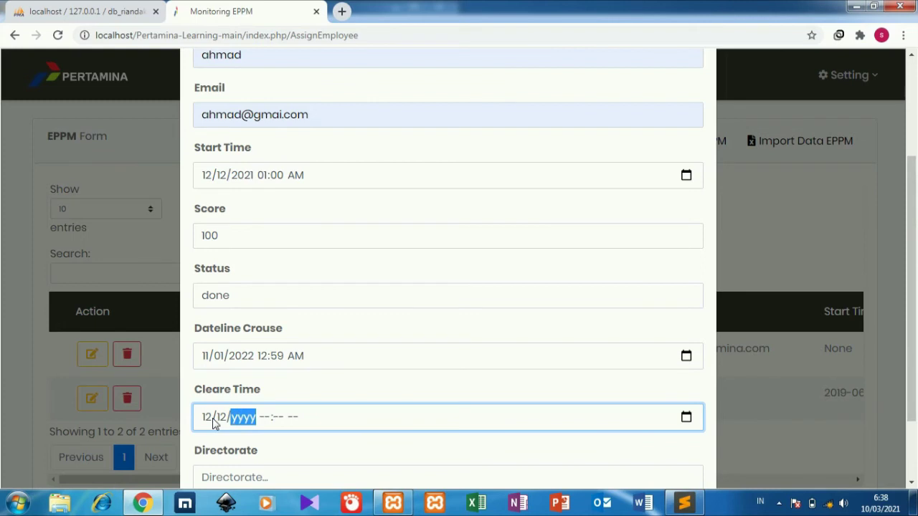
type("2021")
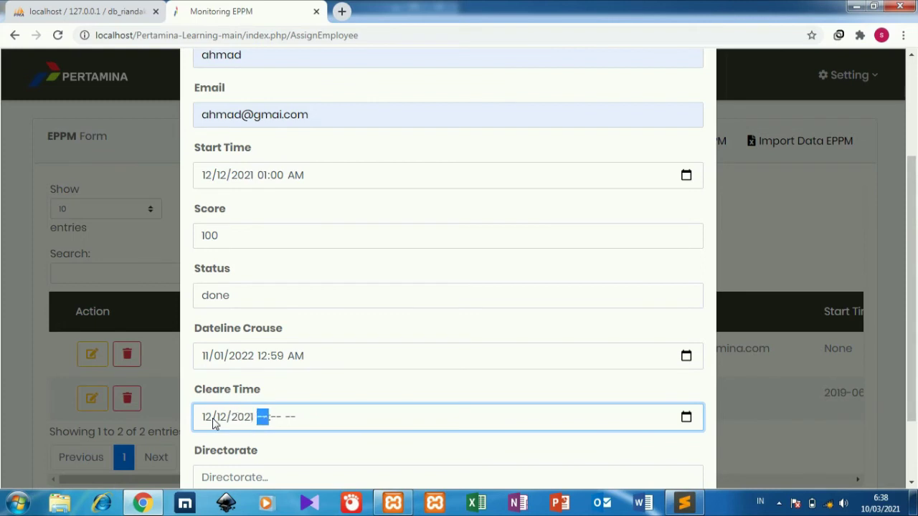
type(" 01:59")
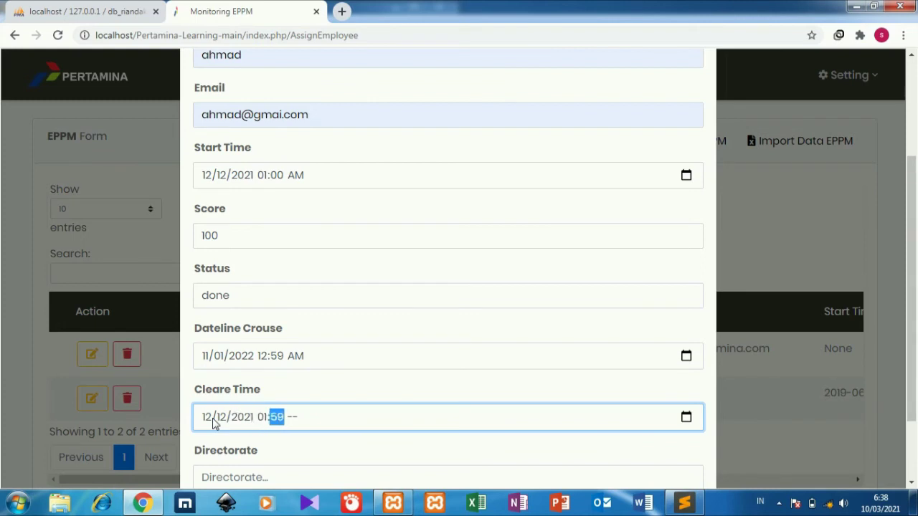
key("Right")
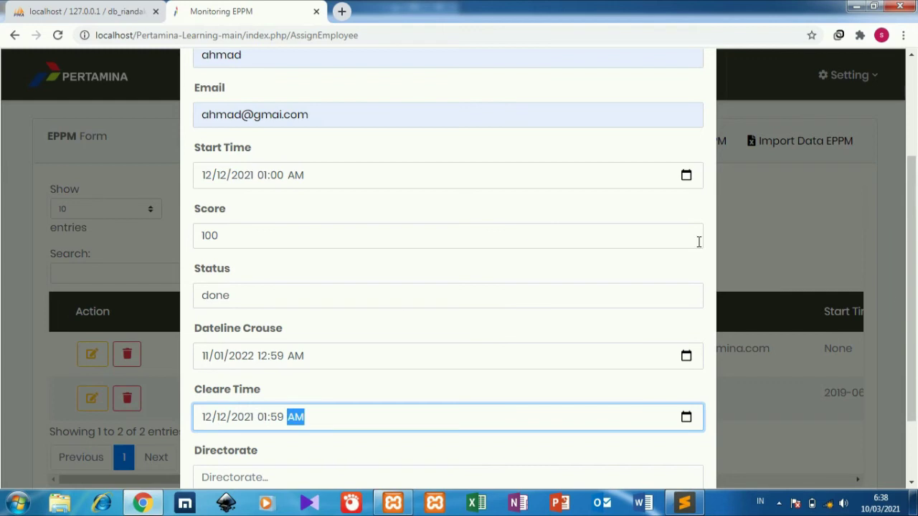
left_click_drag(913, 350, 914, 363)
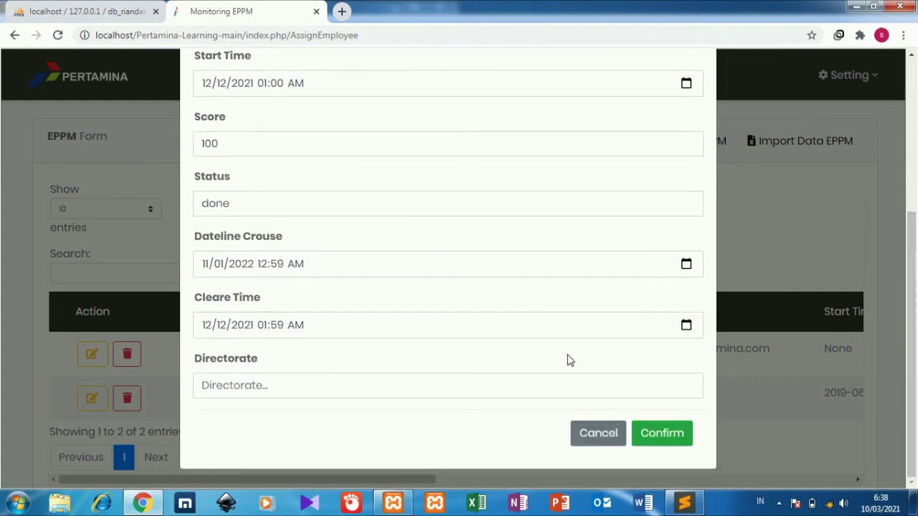
left_click(558, 387)
type("ahmi")
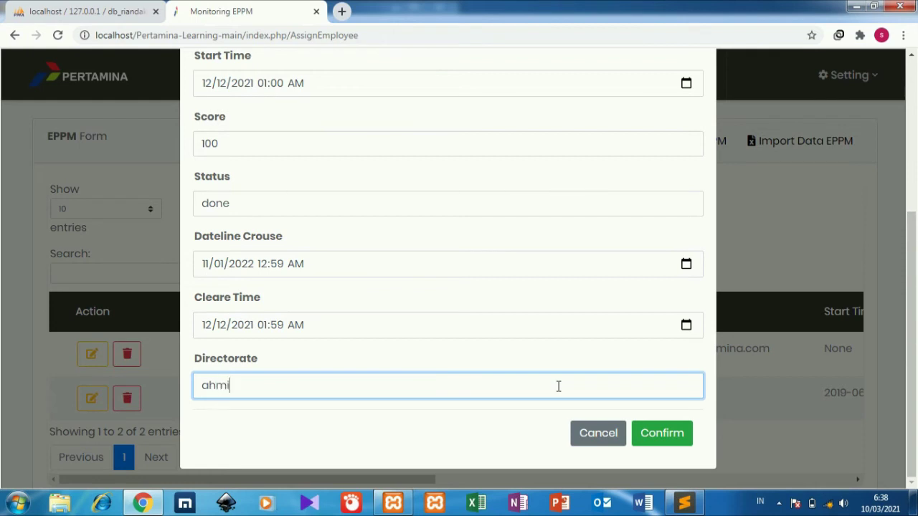
left_click(664, 445)
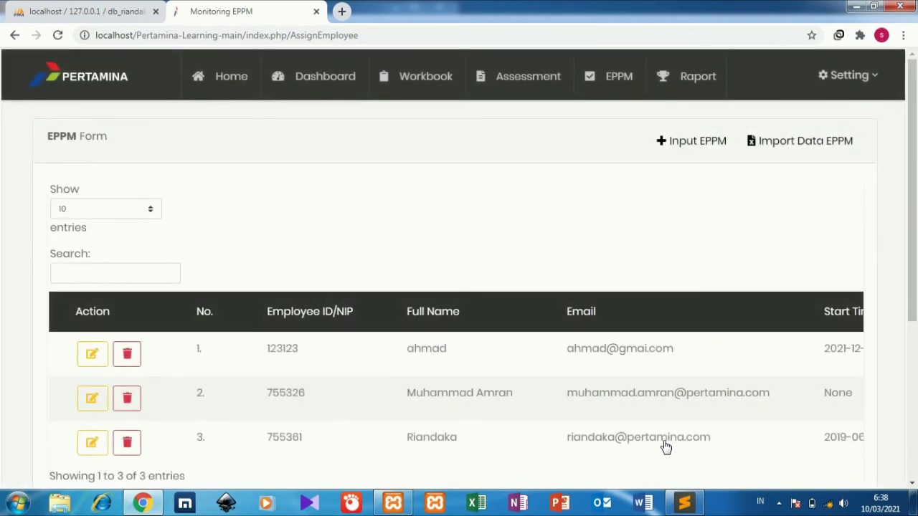
left_click(683, 86)
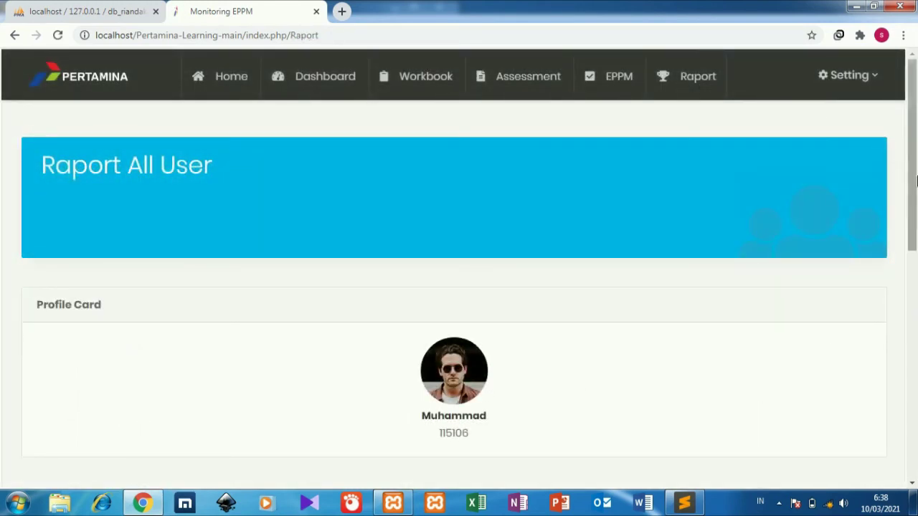
scroll(915, 312, "down", 4)
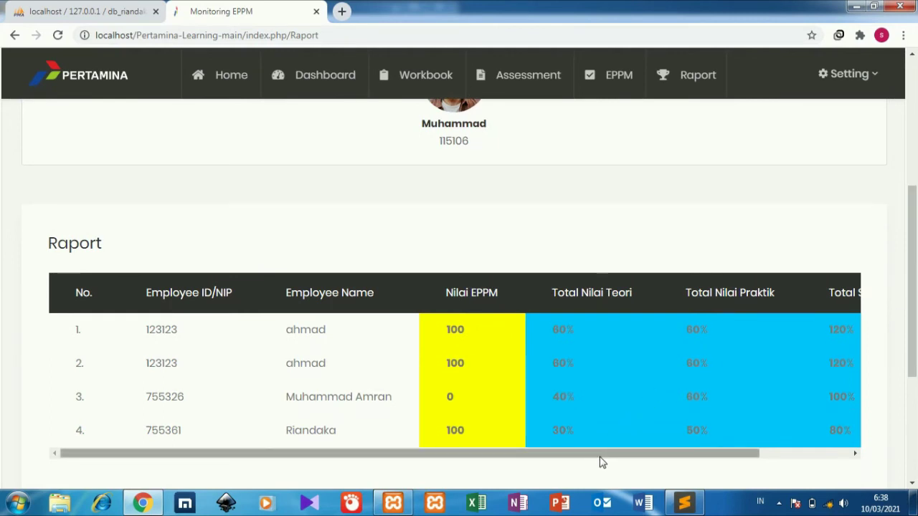
left_click_drag(602, 456, 759, 452)
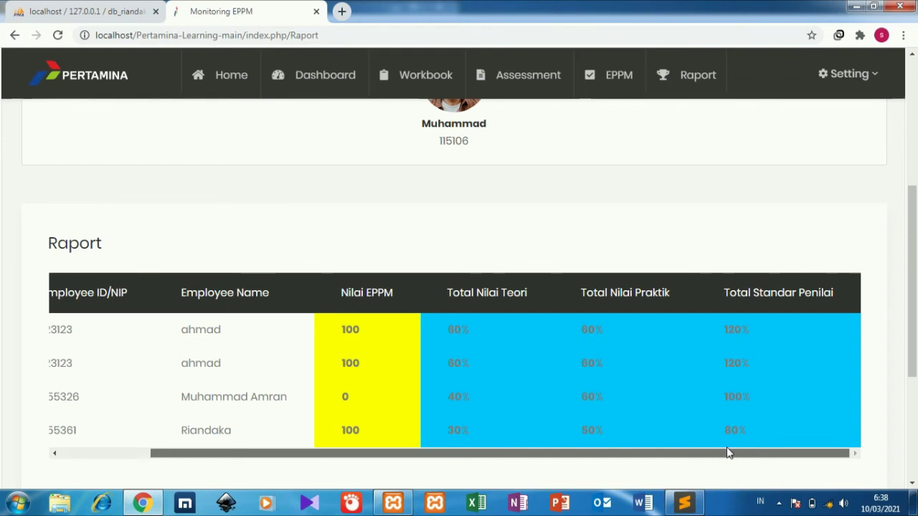
left_click_drag(728, 454, 559, 475)
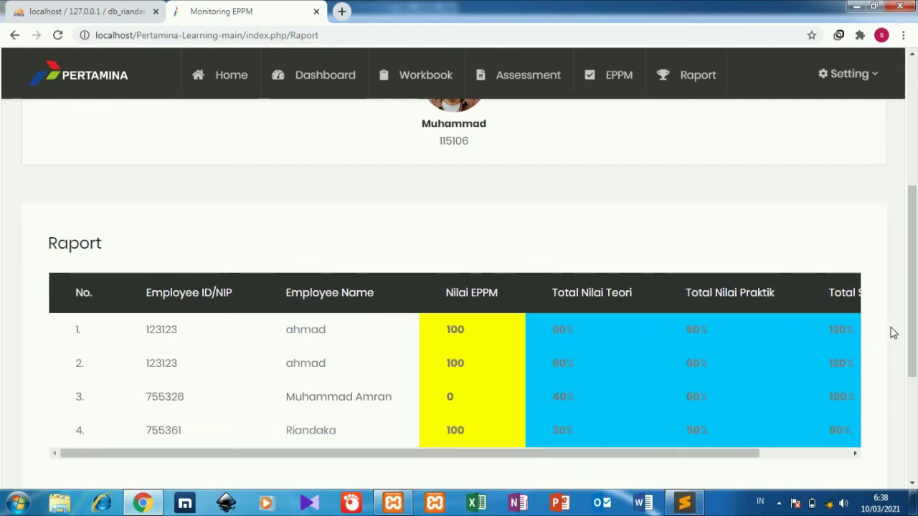
left_click_drag(912, 315, 915, 189)
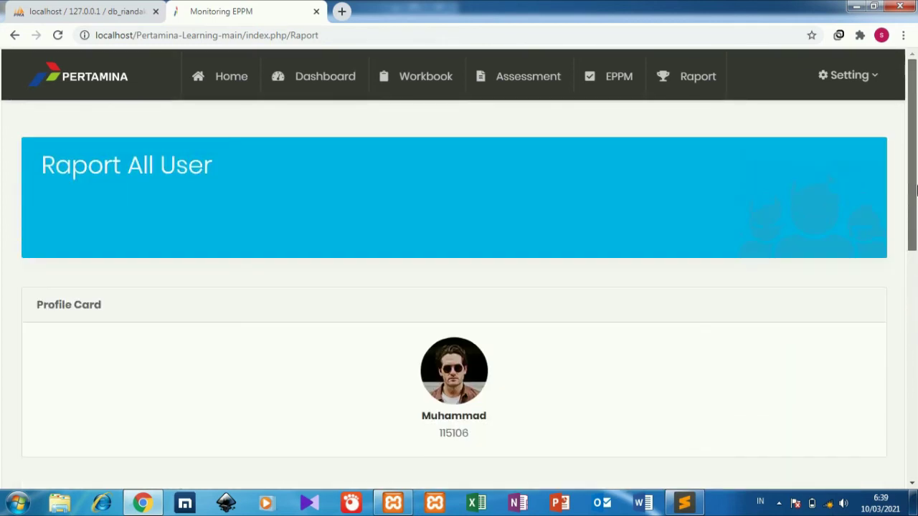
scroll(916, 189, "down", 4)
scroll(916, 188, "up", 4)
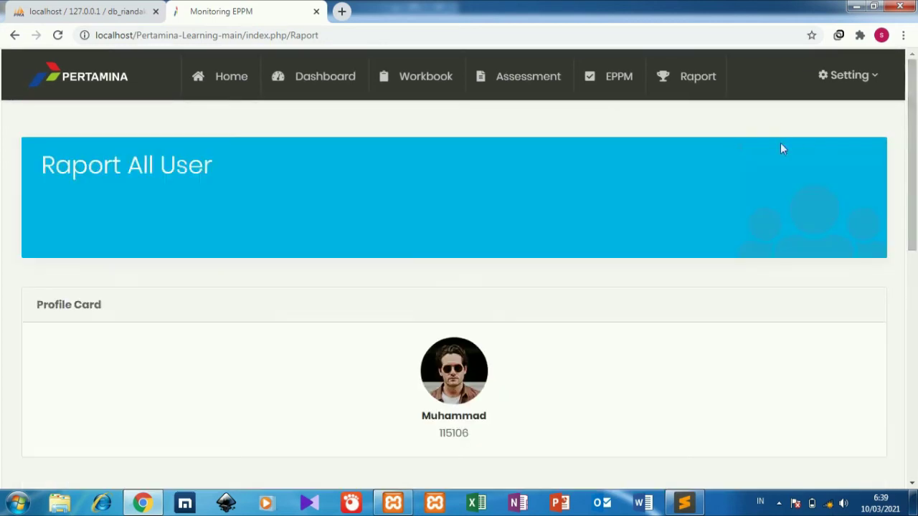
Delete the duplicate user ID 27 from the Site Administrator list, keeping user 28
left_click(841, 85)
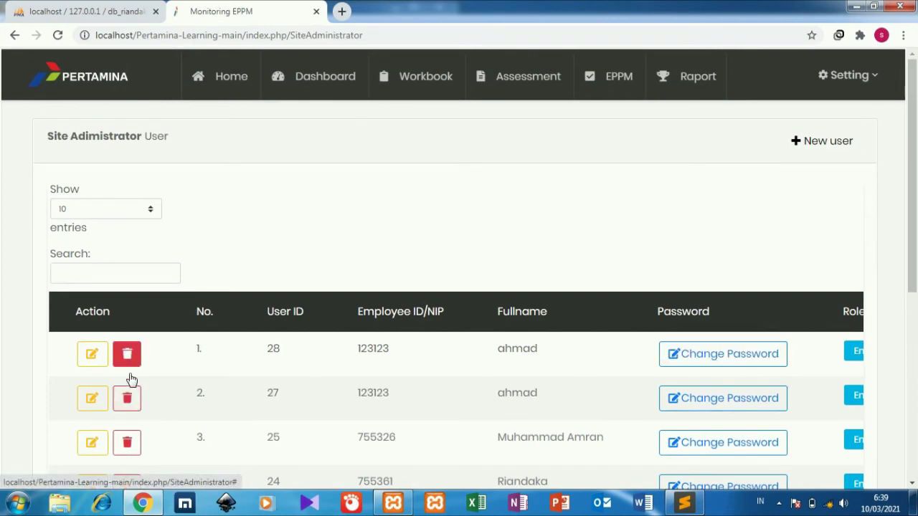
left_click(129, 403)
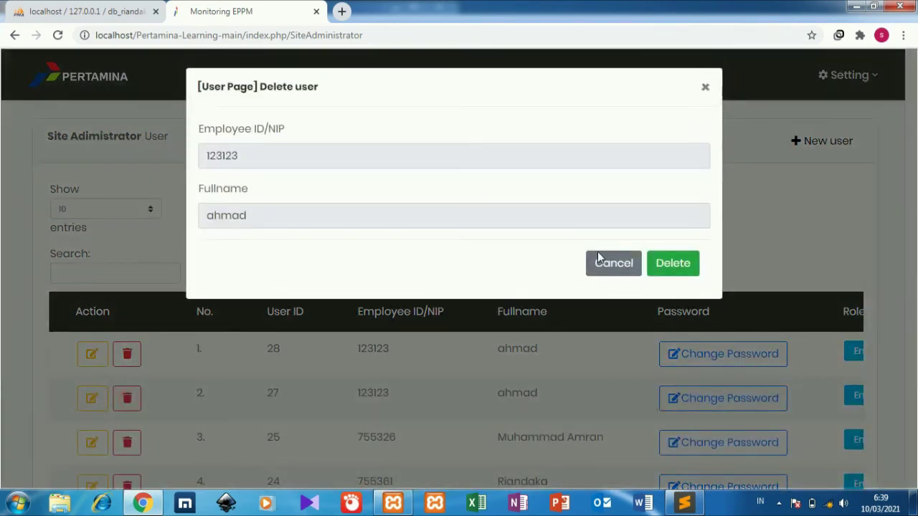
left_click(680, 265)
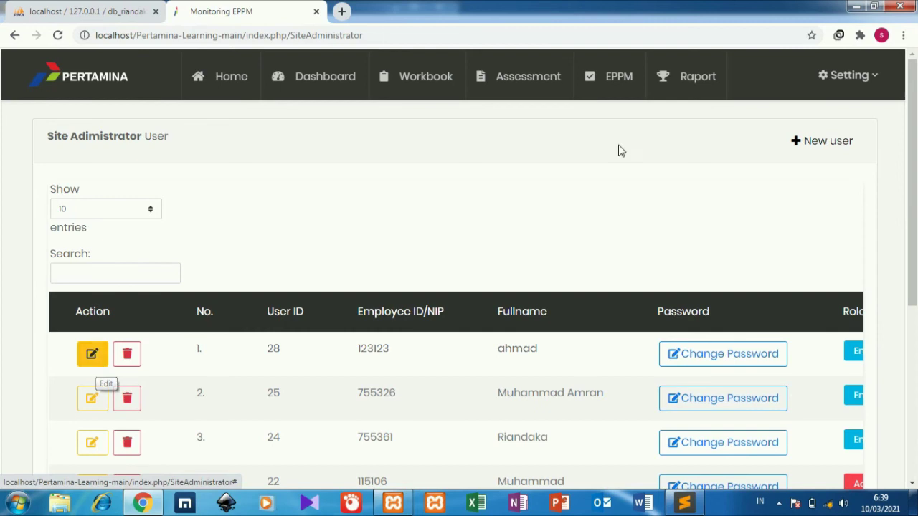
View the administrator profile, log out, and focus the NIP field on the login page
left_click(832, 82)
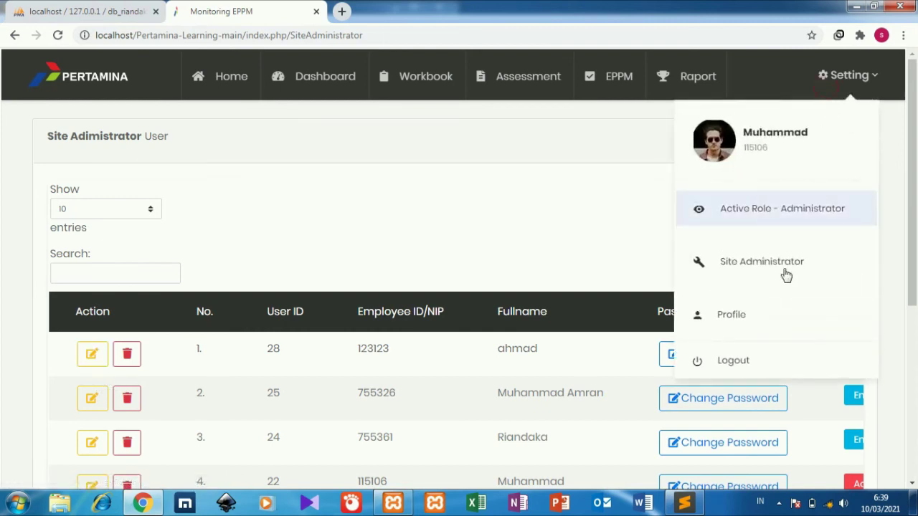
left_click(760, 323)
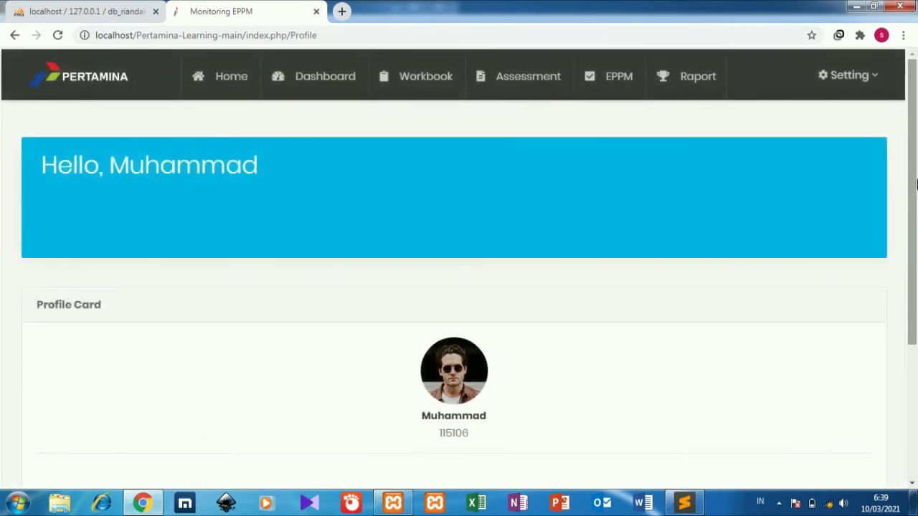
mouse_move(915, 118)
left_mouse_down()
mouse_move(915, 244)
mouse_move(917, 116)
left_mouse_up()
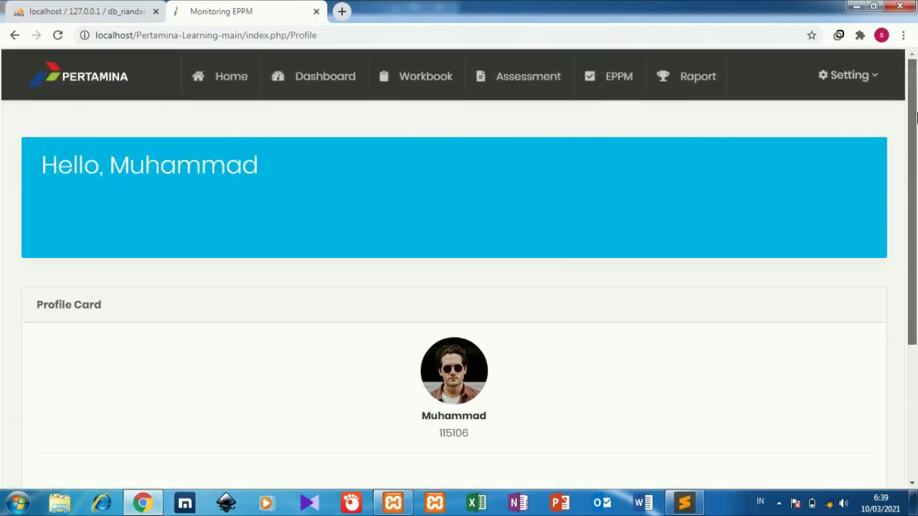
left_click(859, 73)
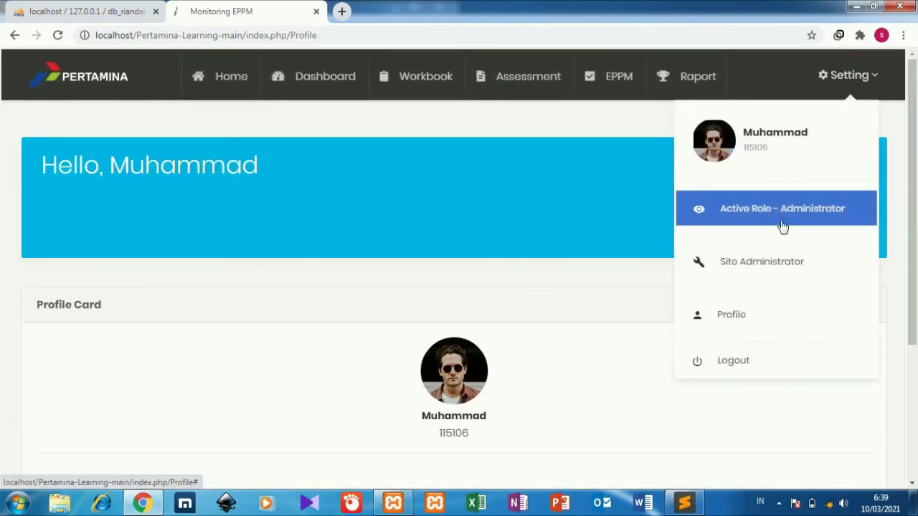
left_click(753, 364)
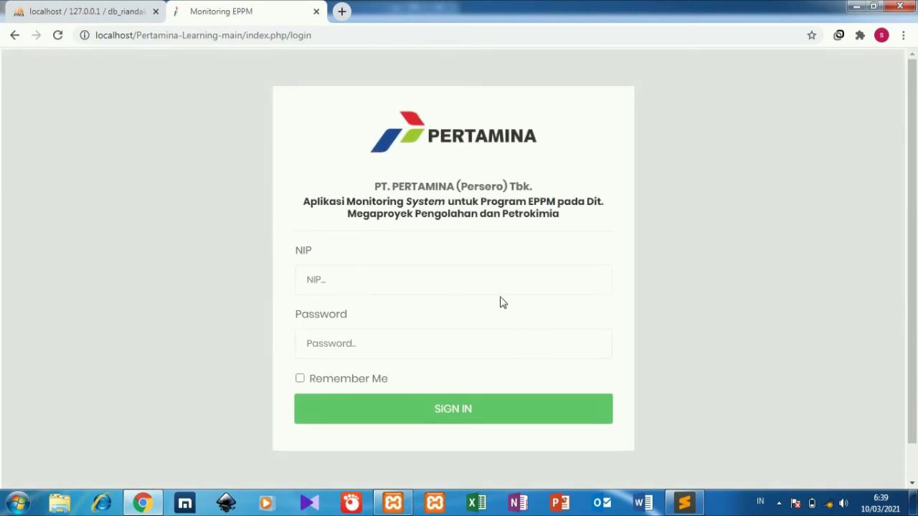
left_click(477, 286)
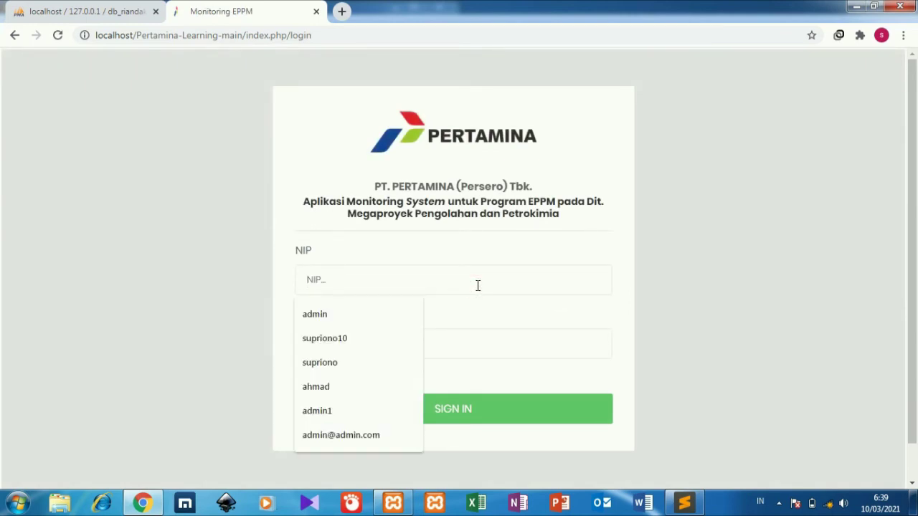
left_click(107, 8)
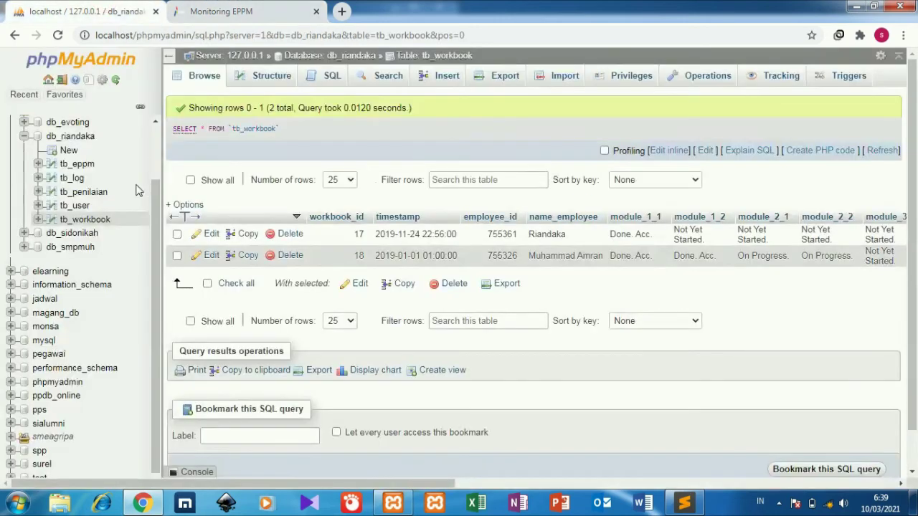
left_click(80, 210)
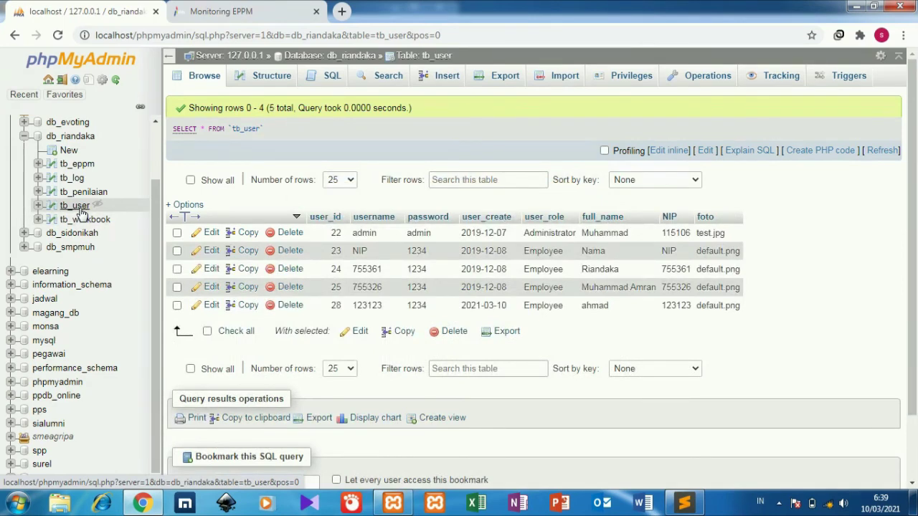
left_click(203, 9)
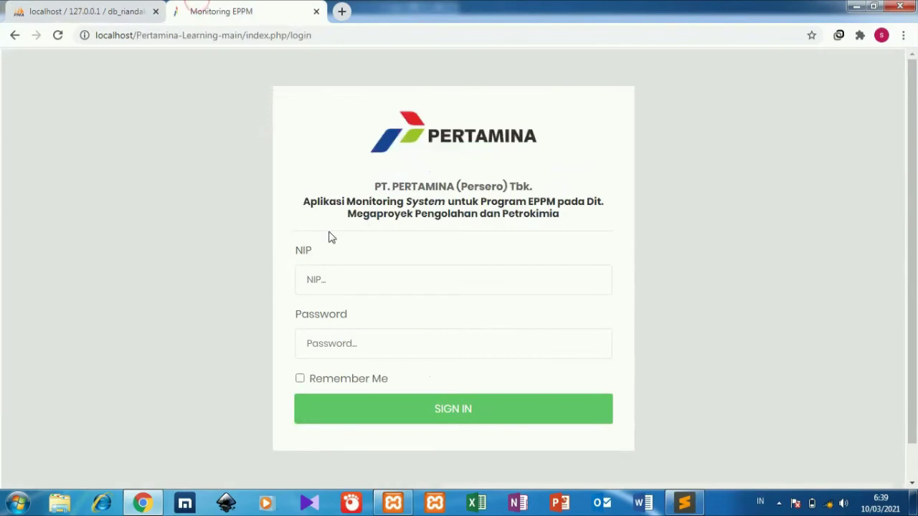
Sign in with the new employee's NIP and password, then check the Employee role in Setting
type("123")
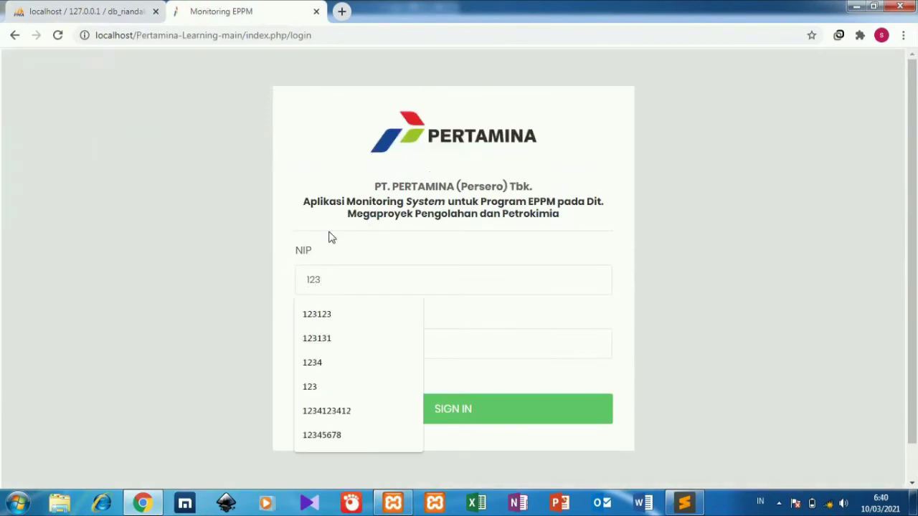
type("123")
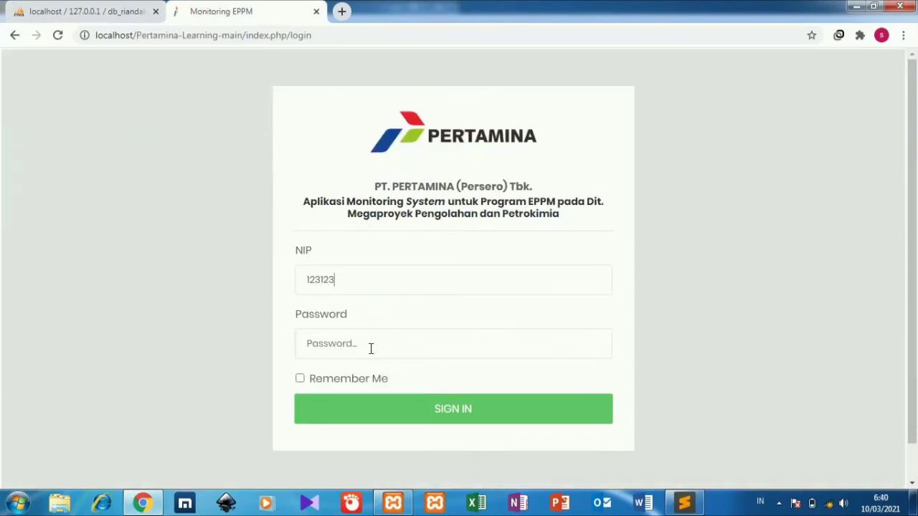
type("12")
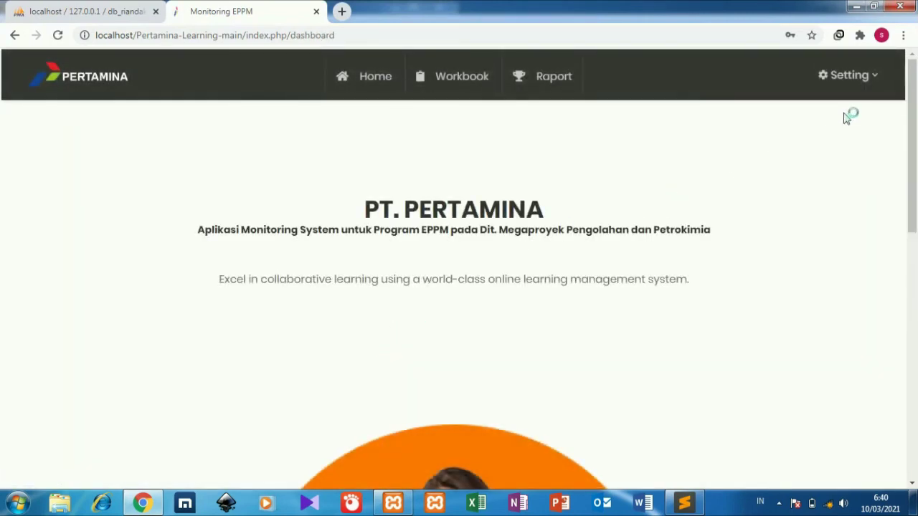
left_click(871, 85)
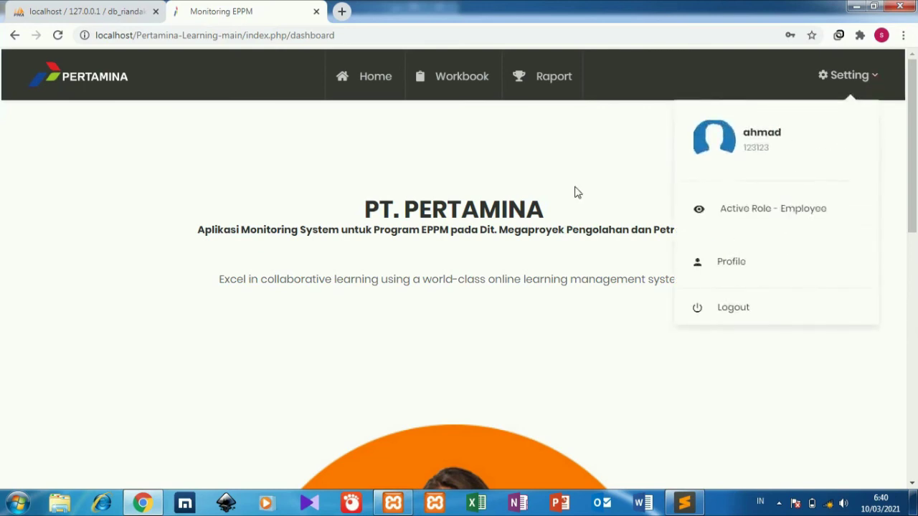
left_click(485, 149)
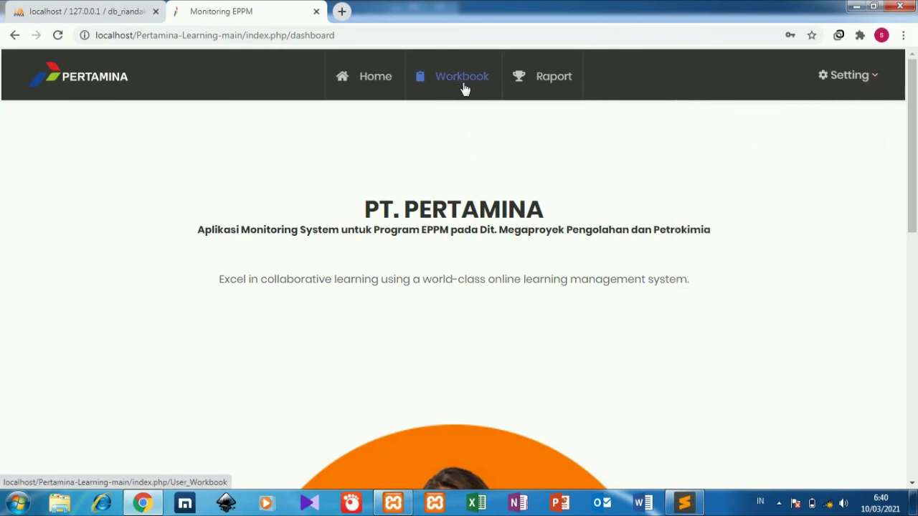
Show the employee's Workbook list and view module statuses for workbook 20
left_click(463, 84)
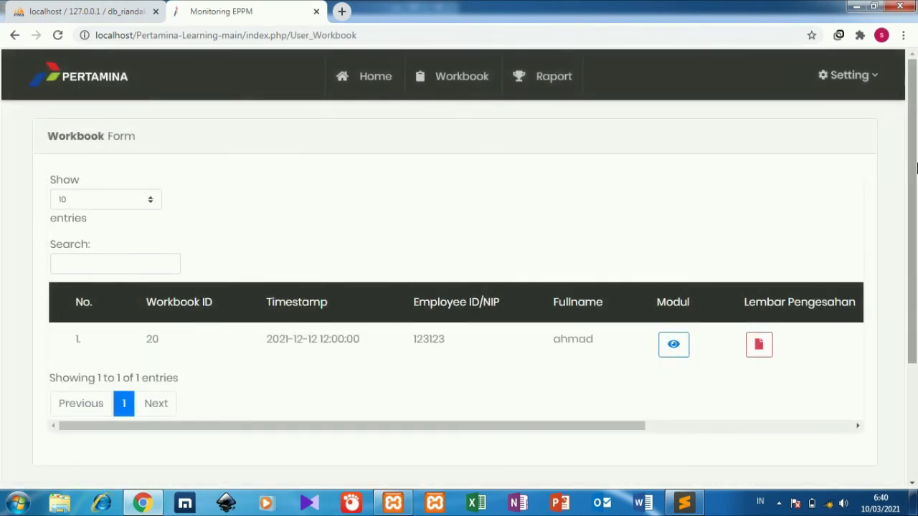
left_click(681, 343)
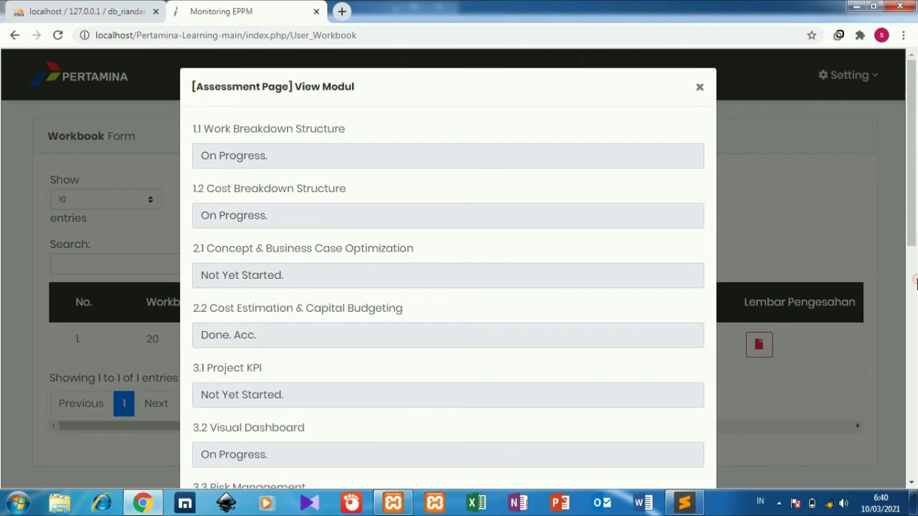
left_click_drag(915, 283, 906, 181)
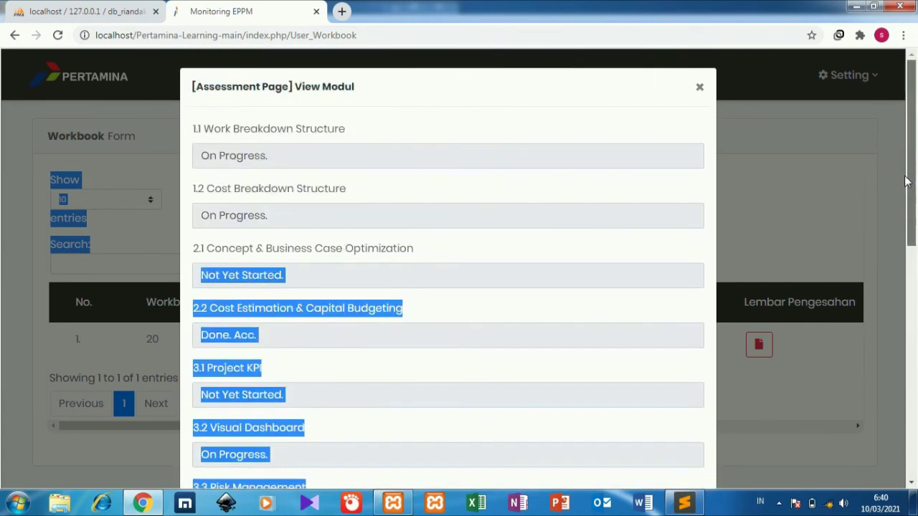
left_click(805, 212)
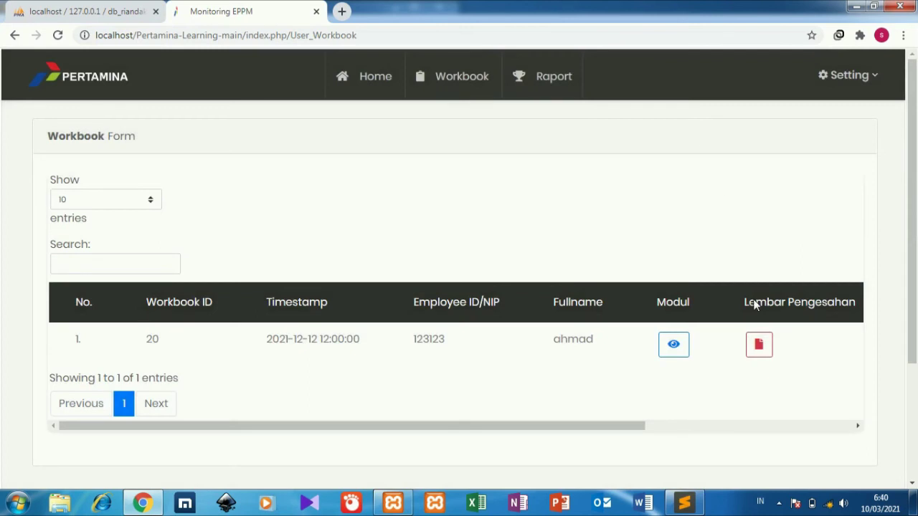